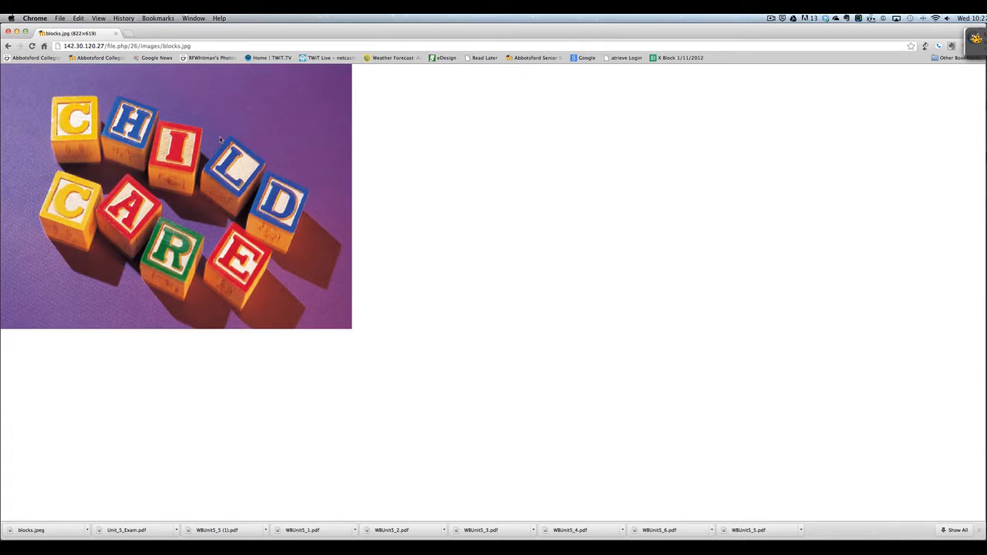
Step: Start saving the CHILD CARE blocks image in Chrome, then cancel without saving a copy
right_click(220, 140)
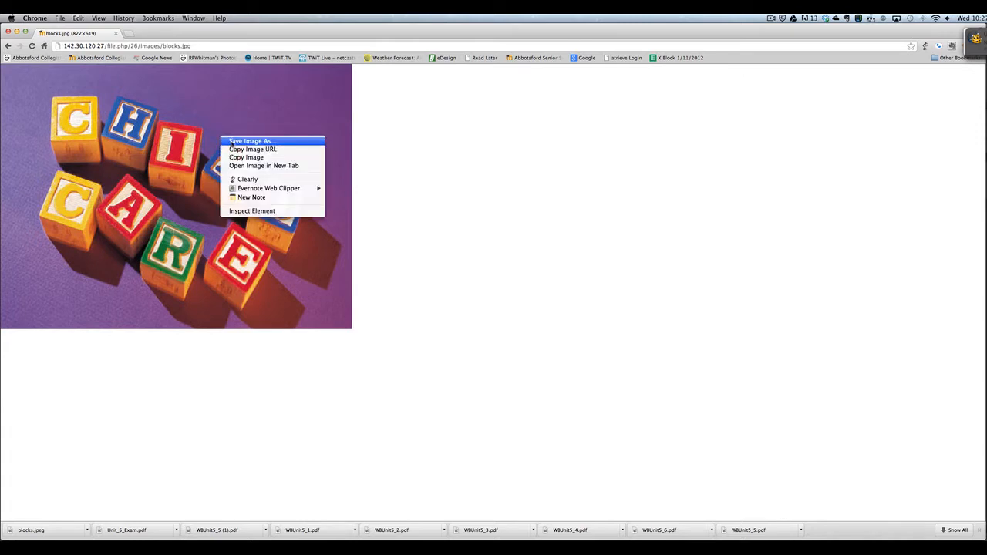
left_click(231, 142)
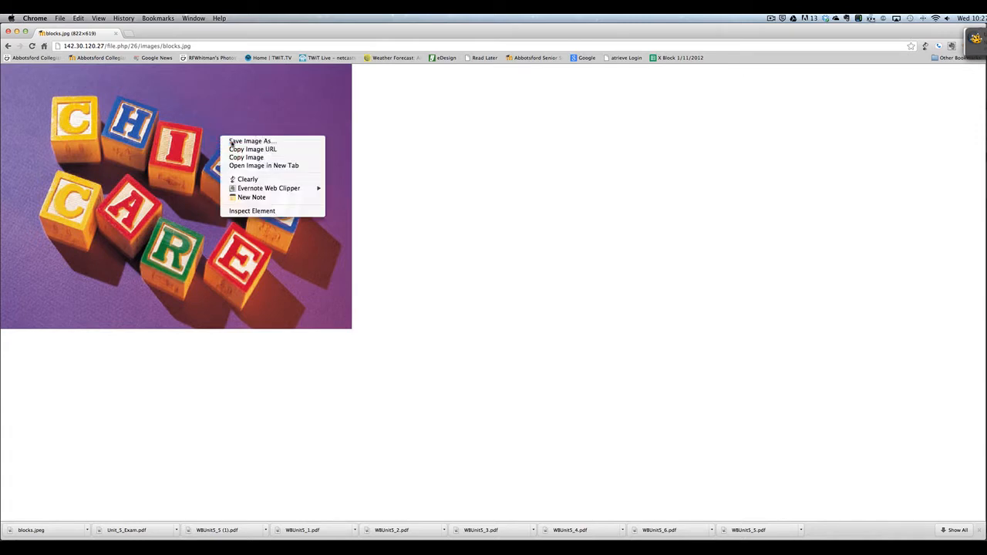
left_click(524, 114)
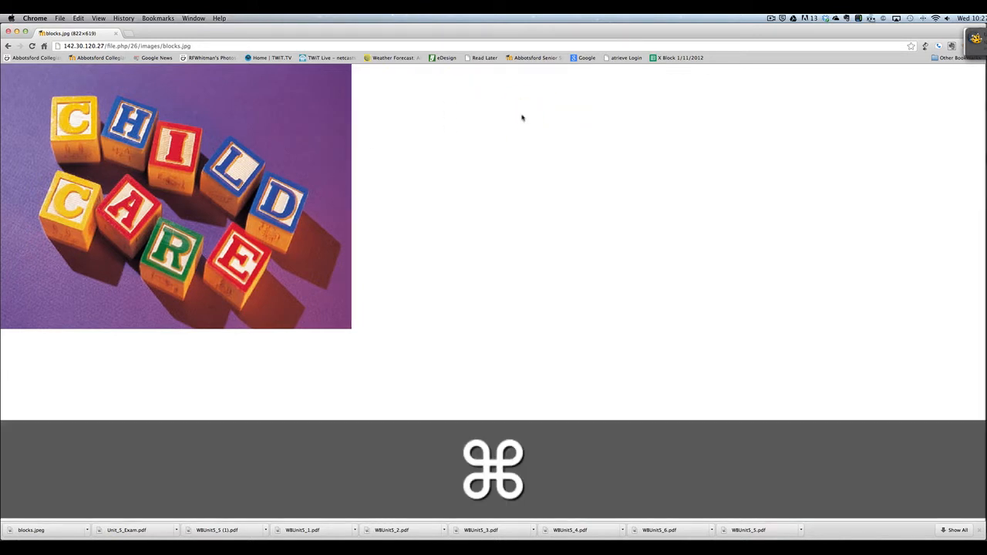
Step: Switch from Chrome to Photoshop
key("super+Tab")
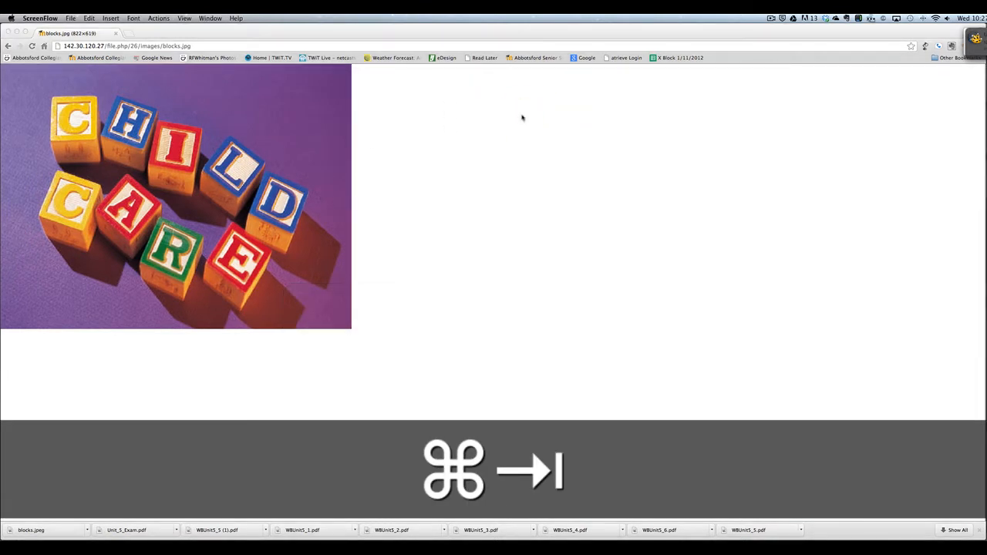
key("super+Tab")
key("Tab")
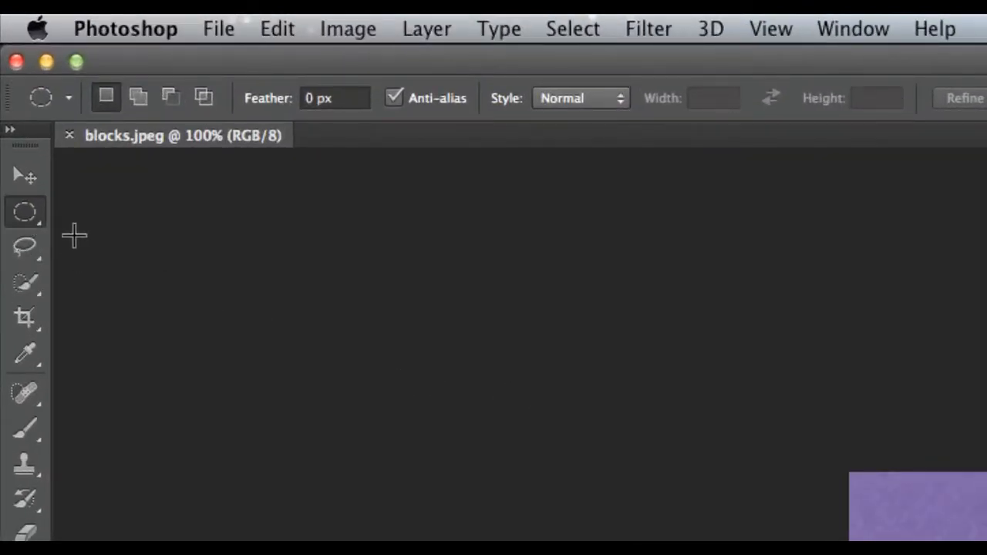
left_click(31, 222)
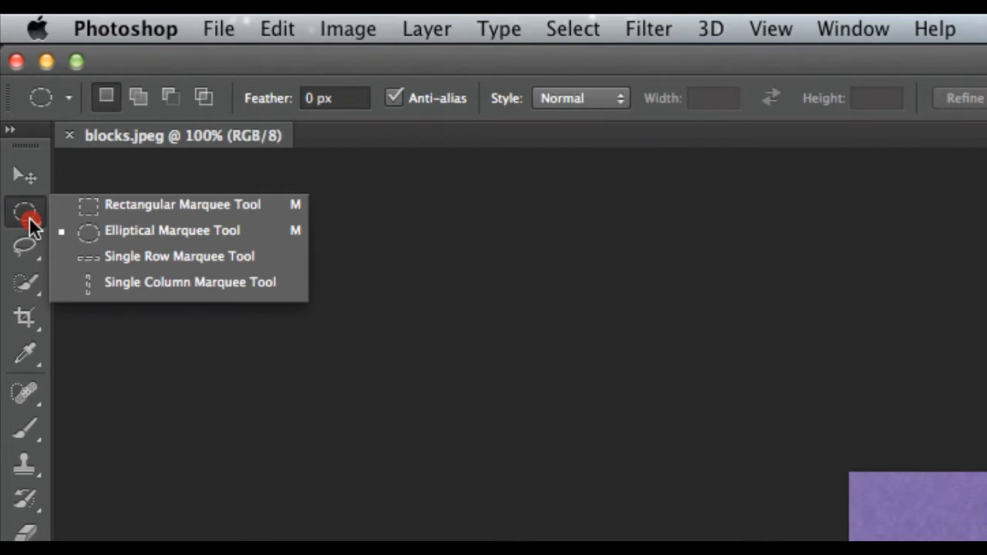
left_click(121, 204)
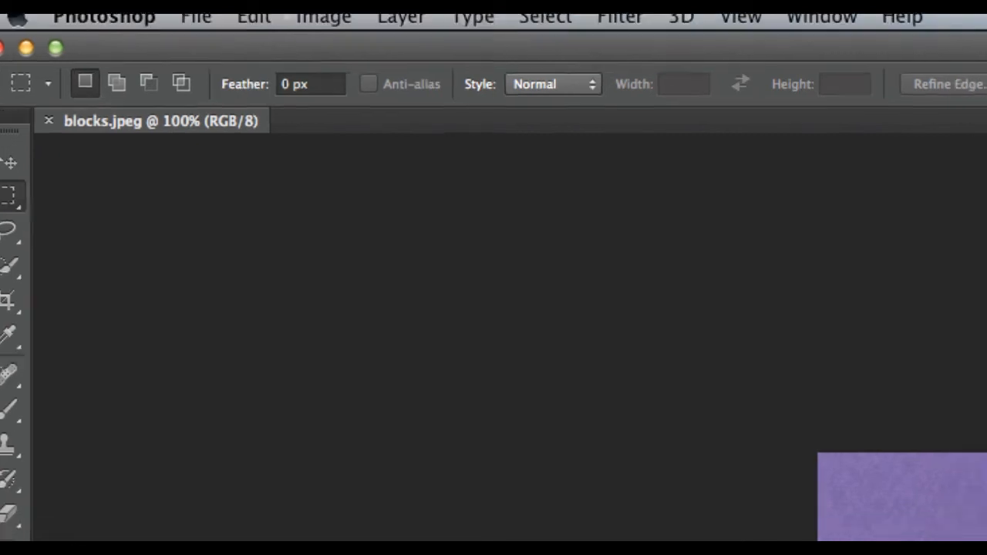
left_click_drag(152, 61, 686, 463)
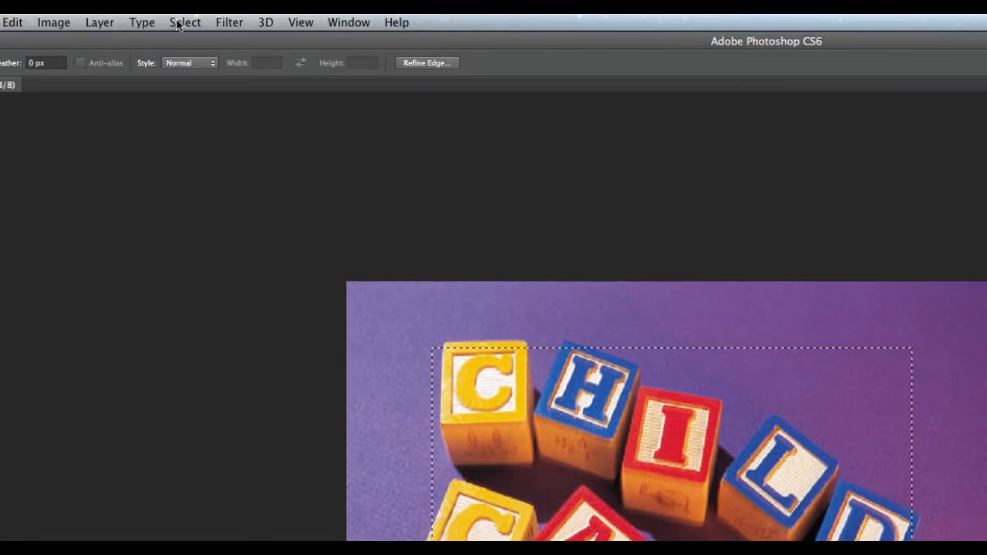
left_click(177, 22)
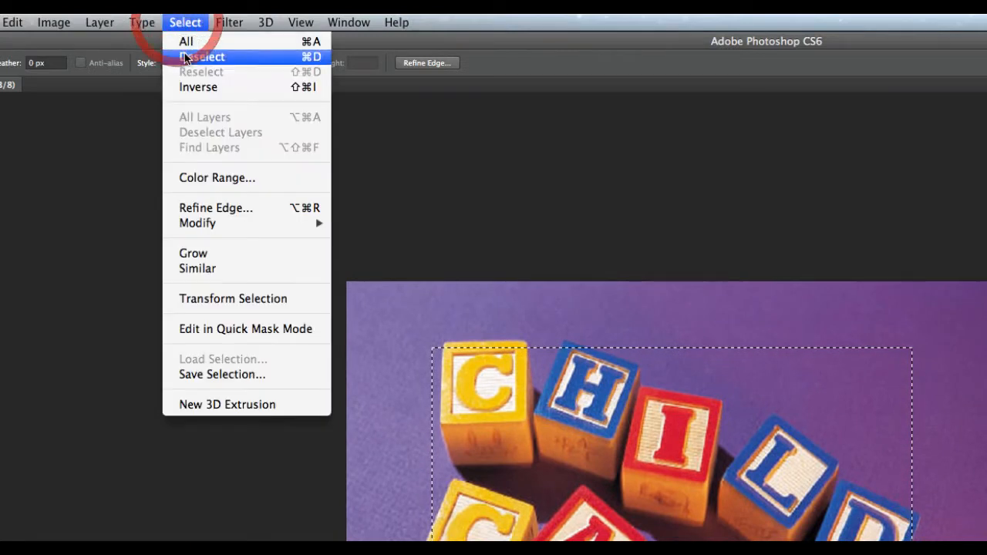
left_click(198, 88)
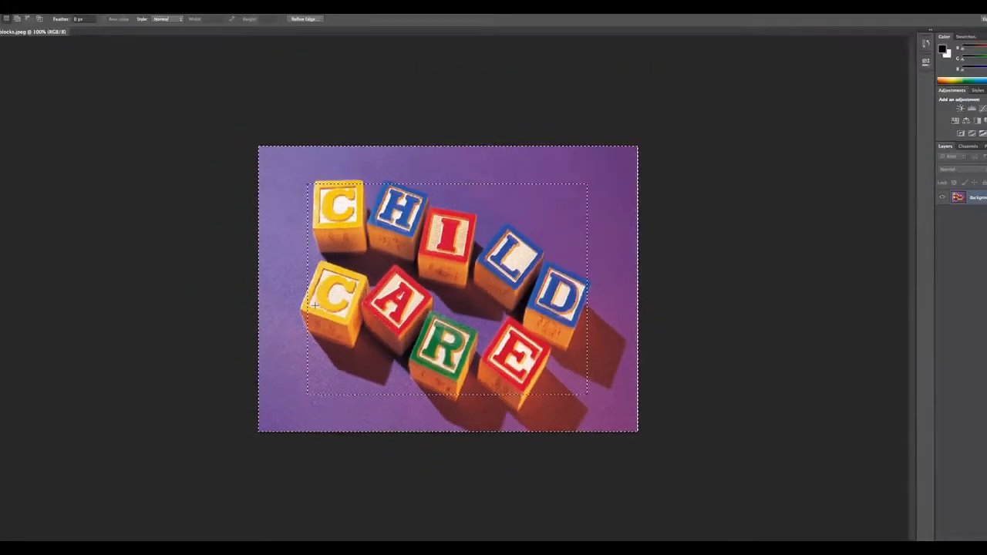
left_click(265, 299)
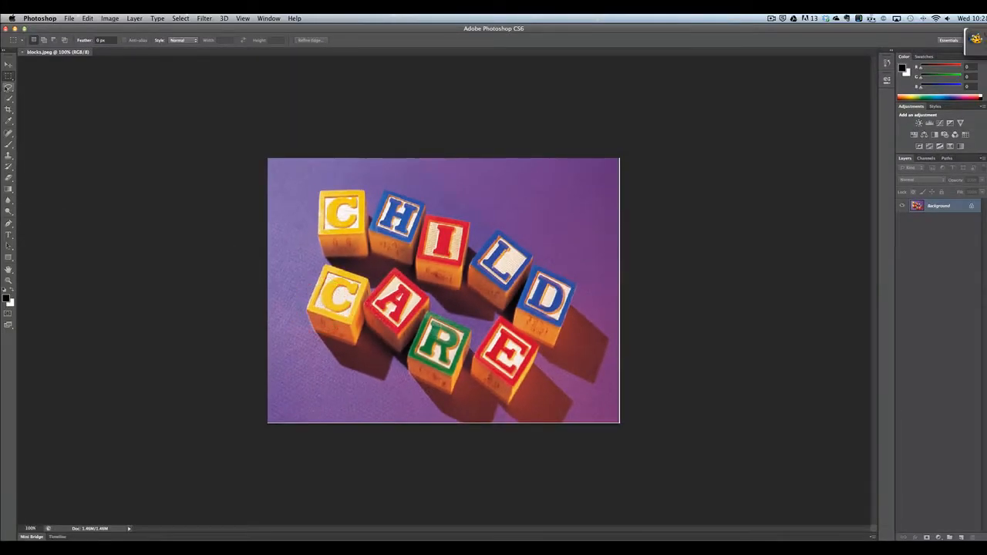
left_click_drag(9, 76, 26, 82)
left_click_drag(313, 188, 566, 378)
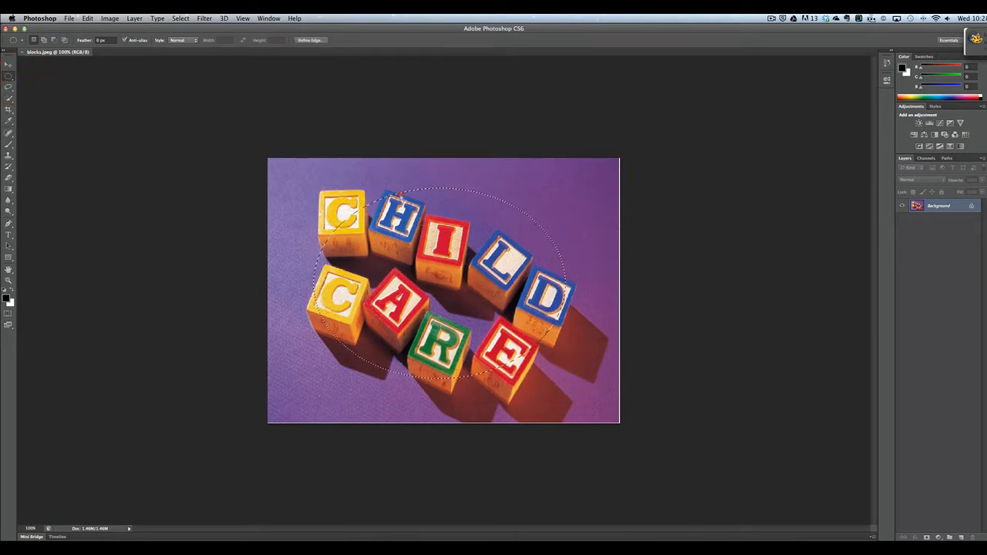
left_click(399, 196)
left_click_drag(332, 180, 594, 386)
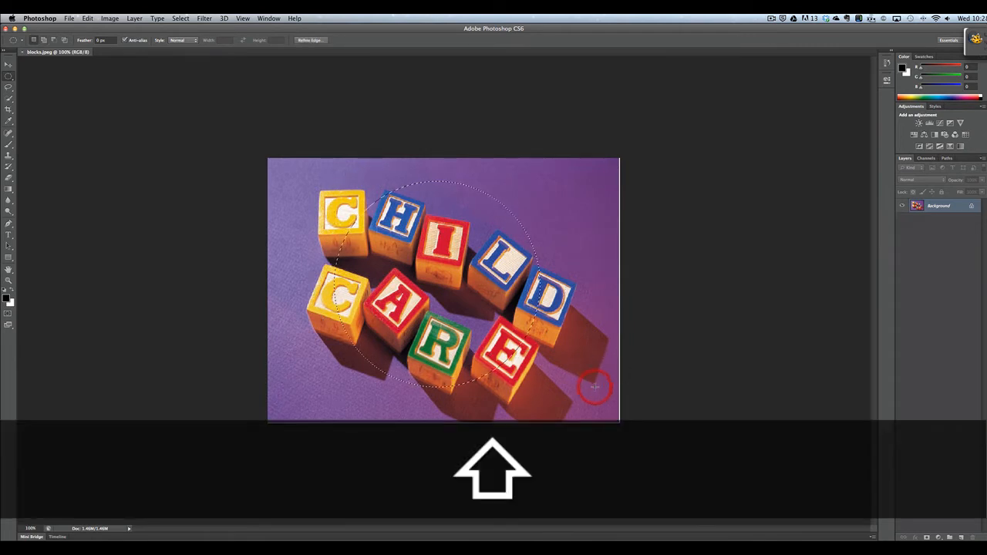
left_click(548, 234)
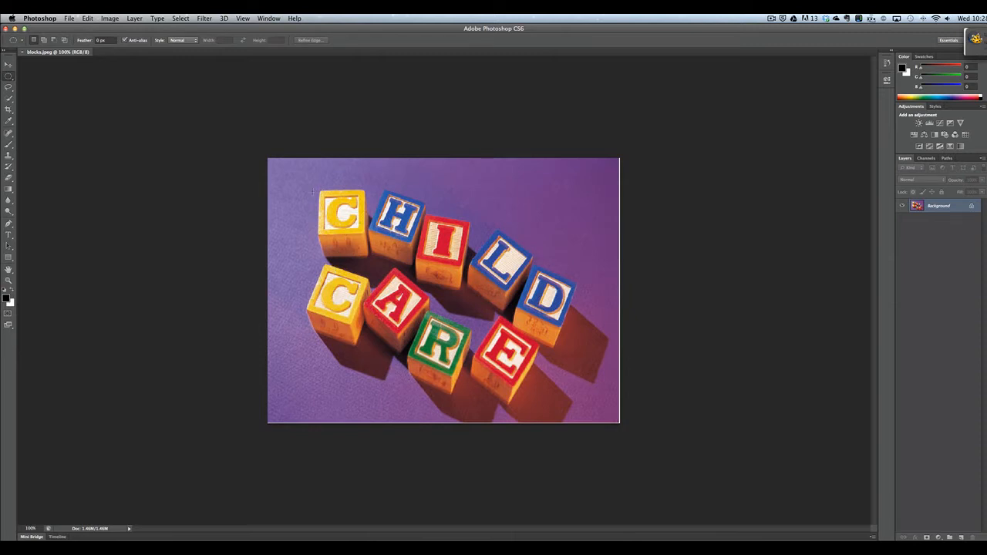
left_click_drag(314, 194, 568, 388)
mouse_move(447, 294)
left_mouse_down()
mouse_move(429, 279)
mouse_move(453, 283)
mouse_move(435, 291)
mouse_move(451, 297)
mouse_move(437, 287)
mouse_move(436, 301)
left_mouse_up()
left_click(356, 227)
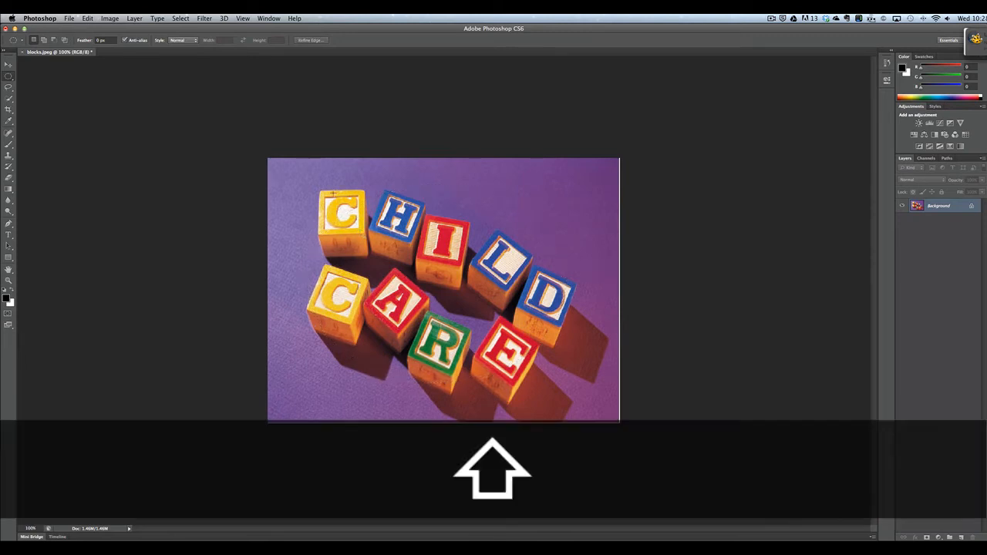
left_click_drag(335, 196, 536, 376)
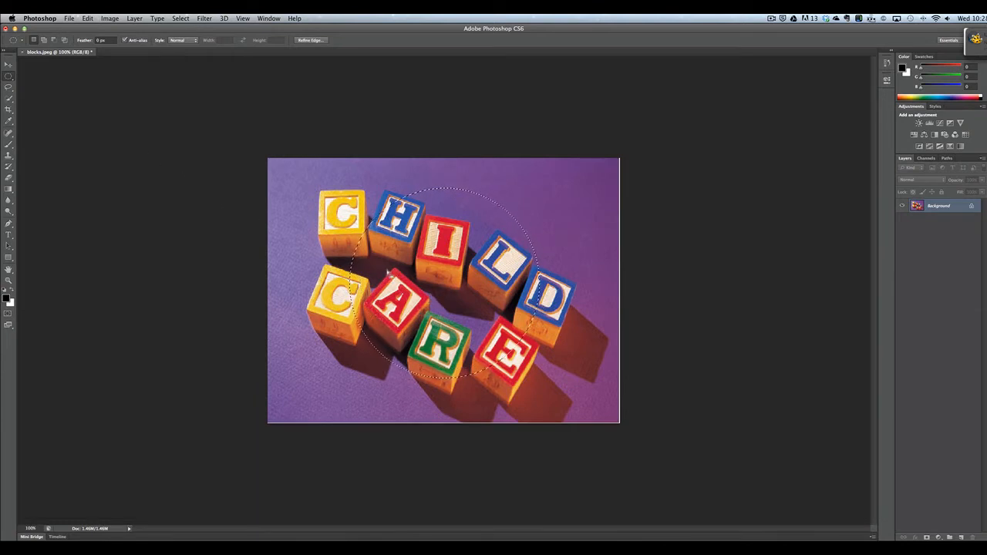
mouse_move(410, 268)
left_mouse_down()
mouse_move(384, 245)
mouse_move(417, 291)
mouse_move(420, 266)
left_mouse_up()
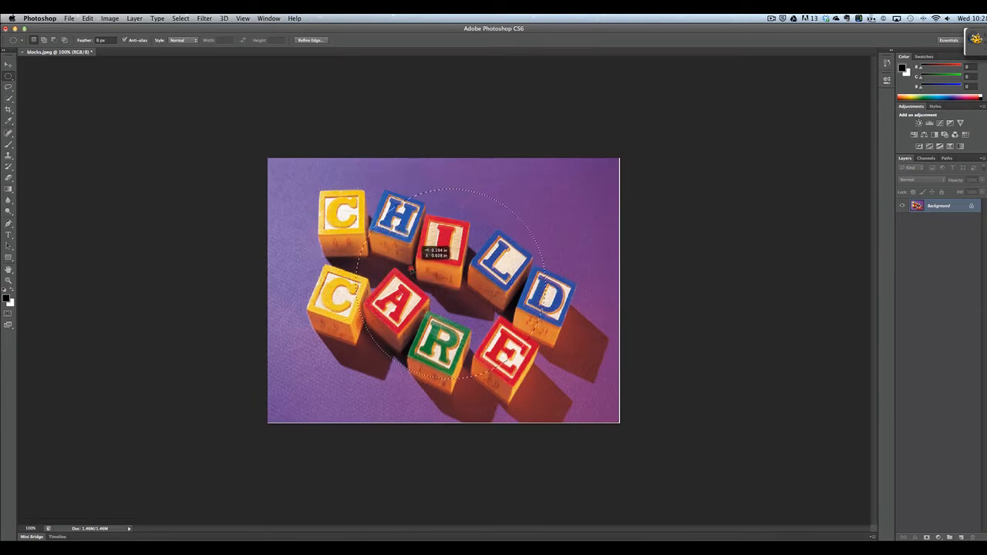
left_click(407, 269)
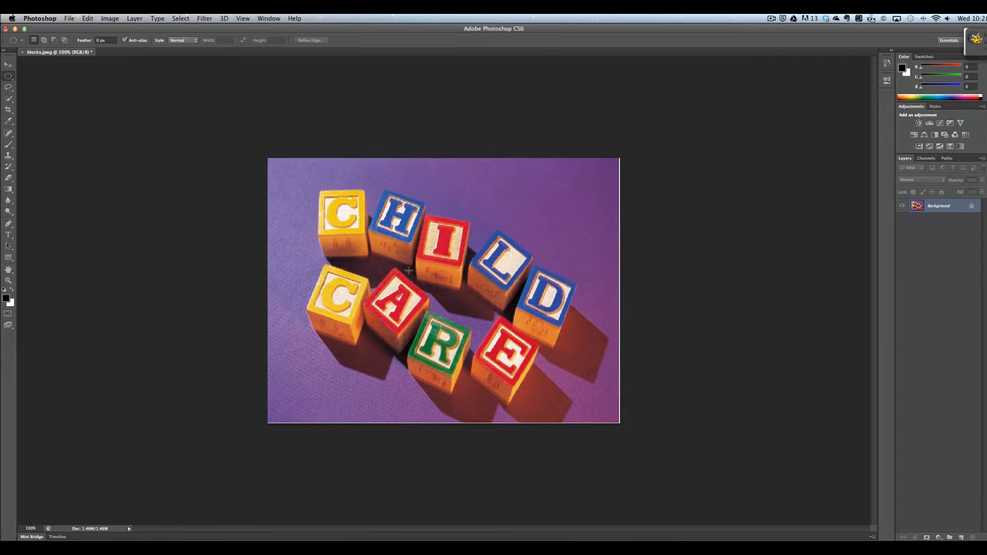
left_click_drag(339, 221, 543, 371)
key("super")
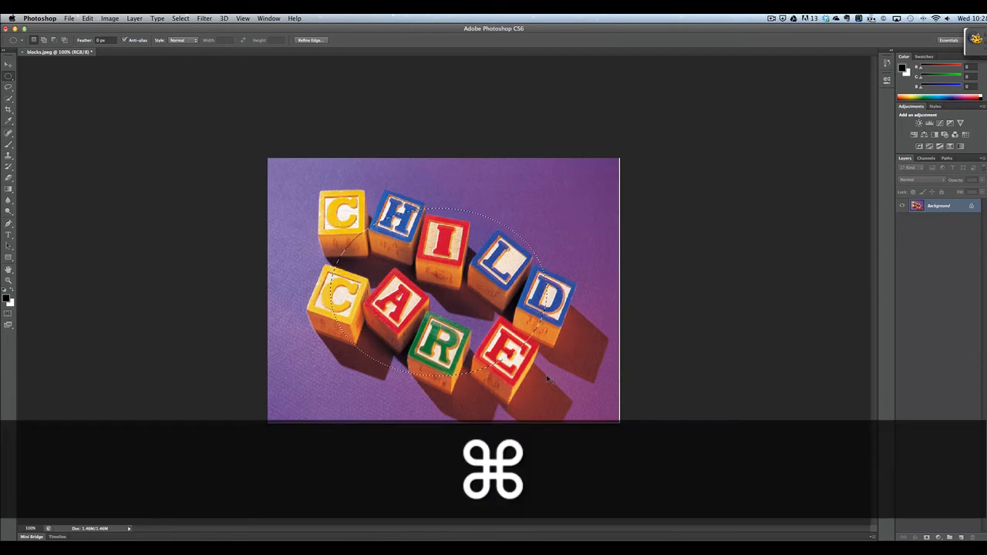
key("super+d")
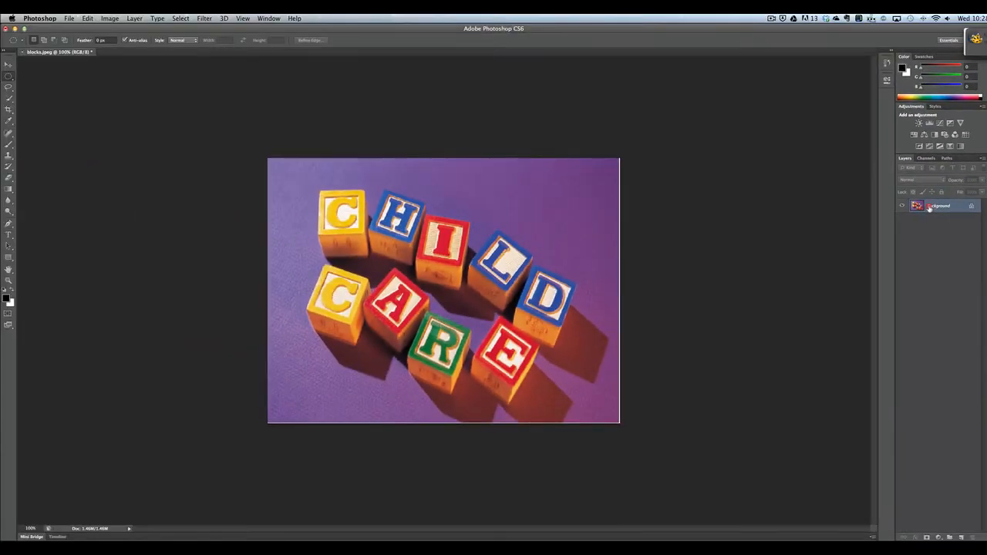
Step: Convert the locked Background into an editable layer named Layer 0, after one cancelled attempt
double_click(929, 206)
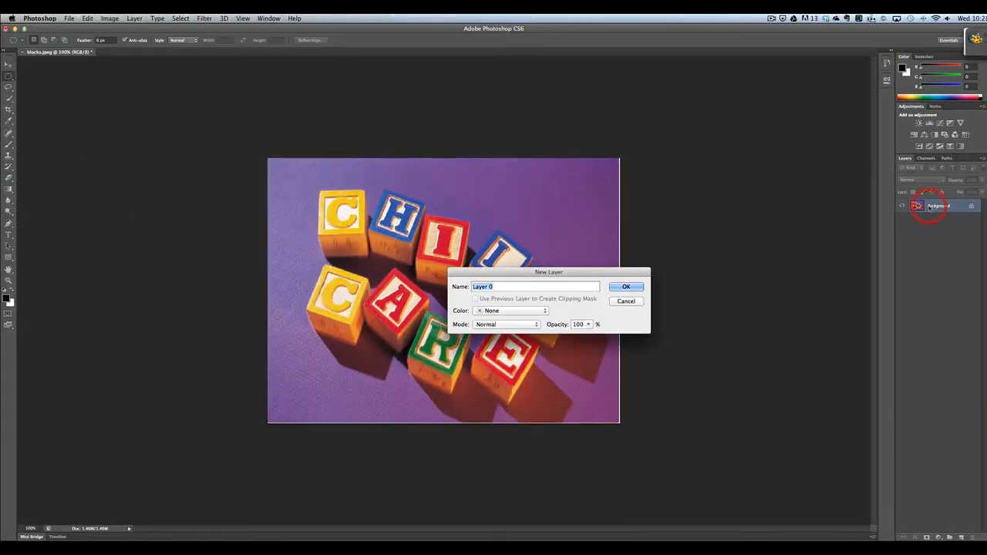
left_click(639, 301)
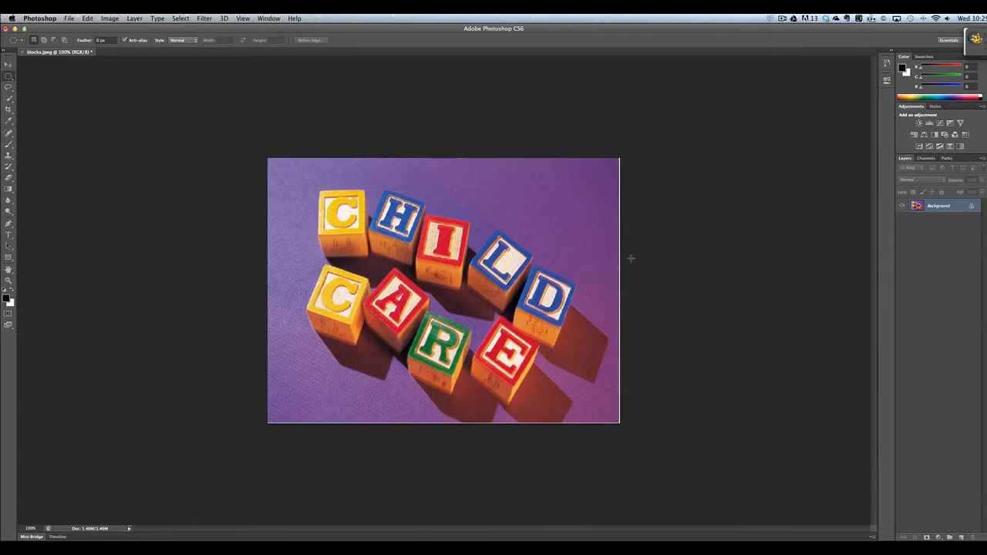
double_click(935, 209)
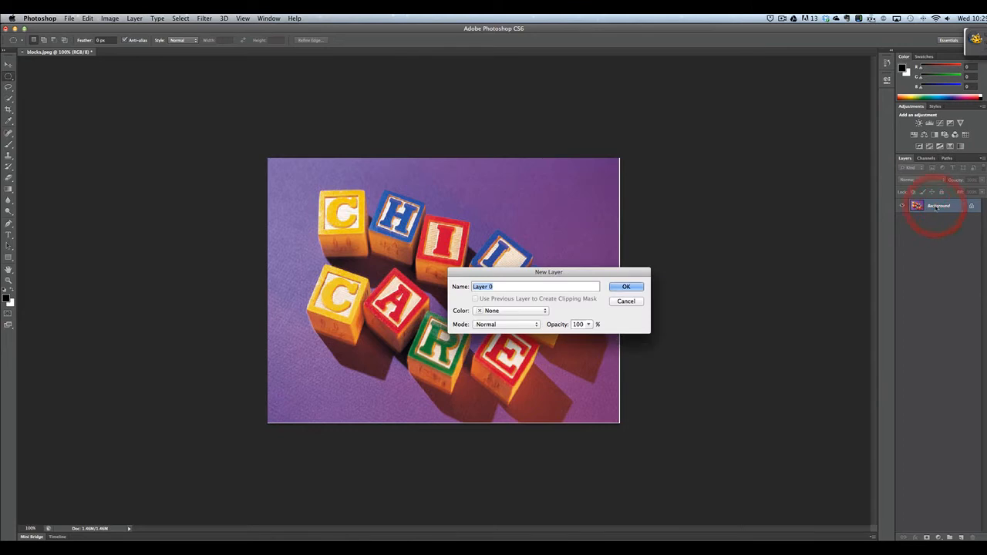
left_click(627, 288)
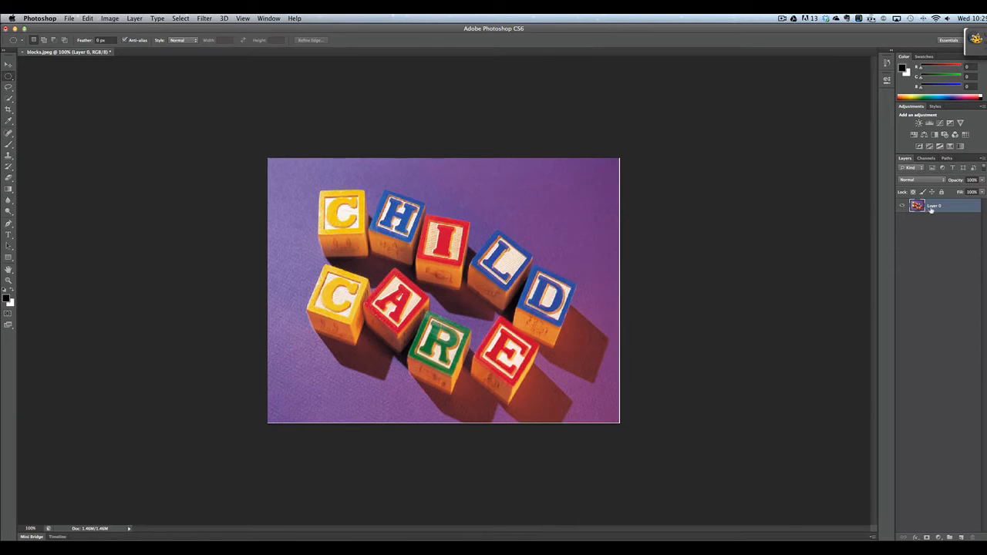
Step: Create a new empty layer named Layer 1 via Layer > New > Layer
left_click(134, 18)
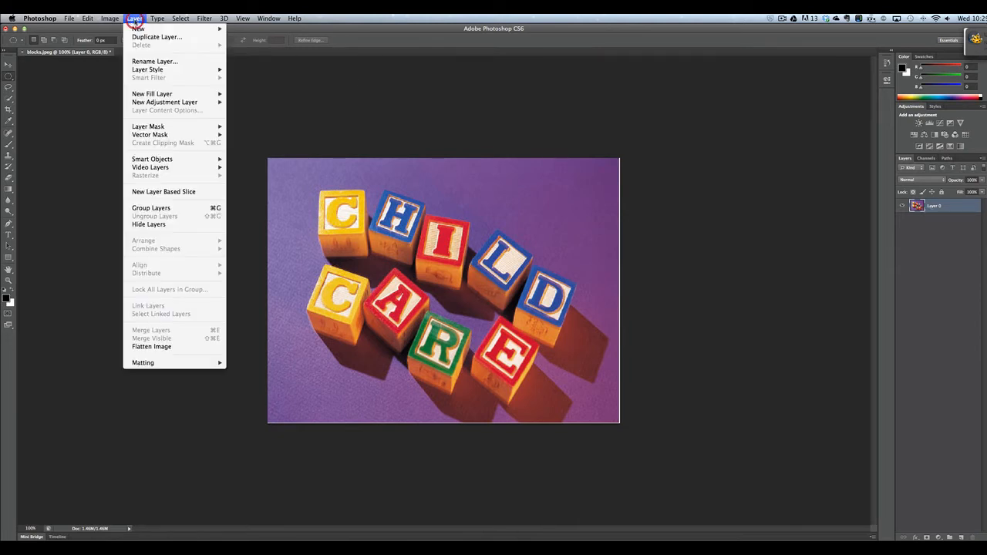
mouse_move(146, 28)
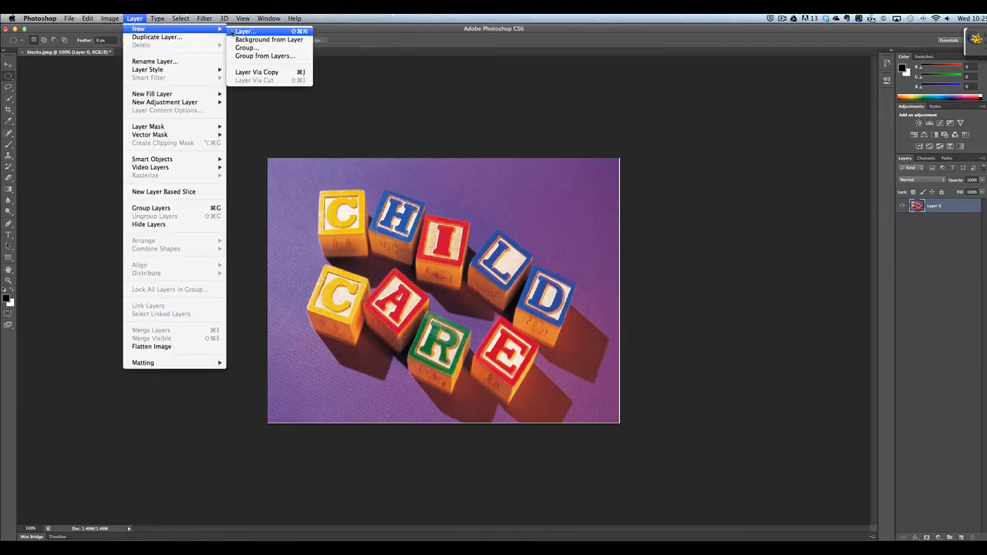
left_click(231, 31)
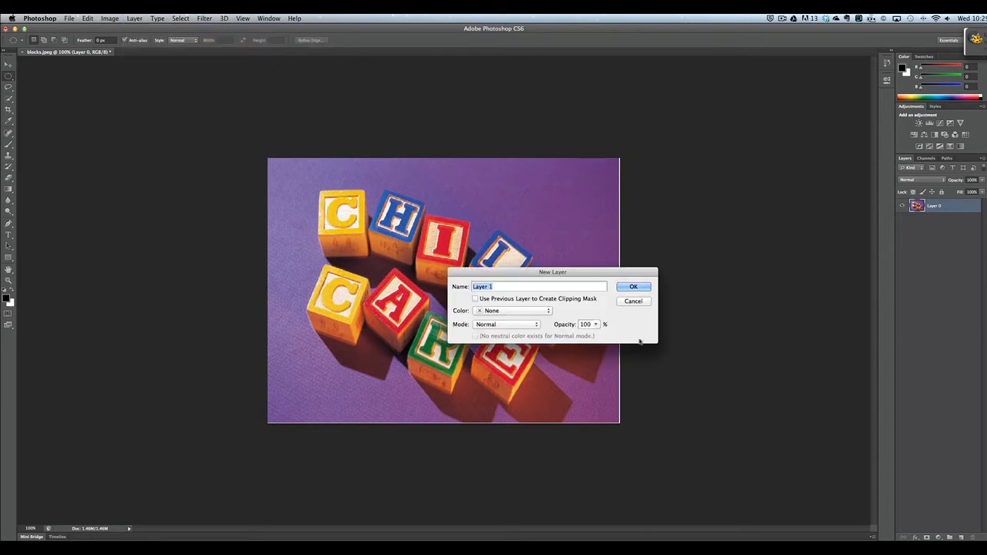
left_click(632, 287)
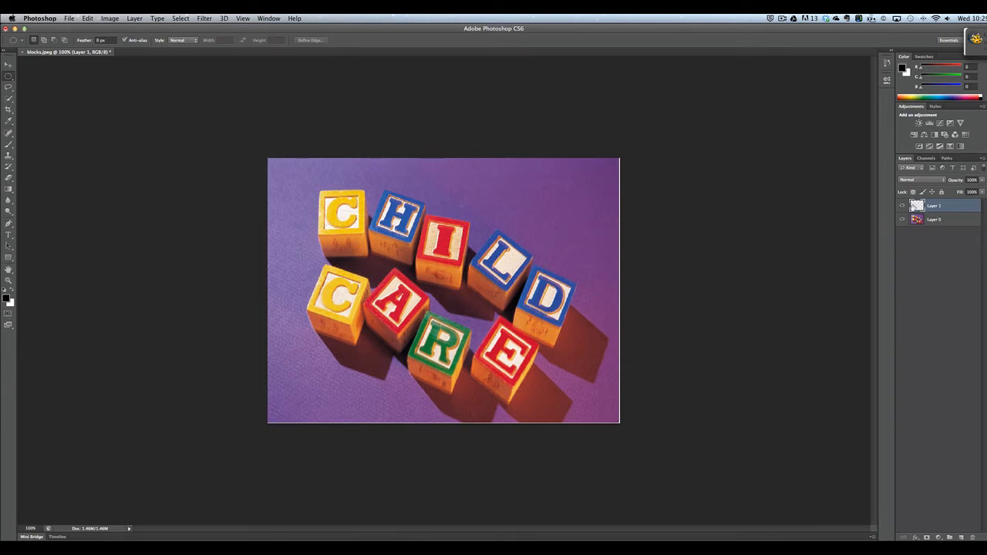
Step: Toggle Layer 0's visibility off and on twice to confirm Layer 1 is empty
left_click(903, 220)
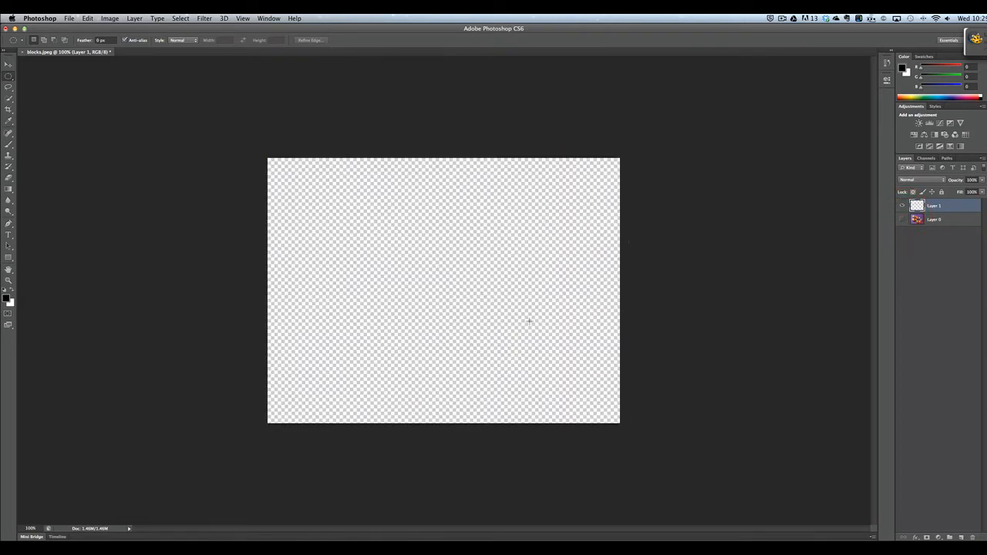
left_click(903, 220)
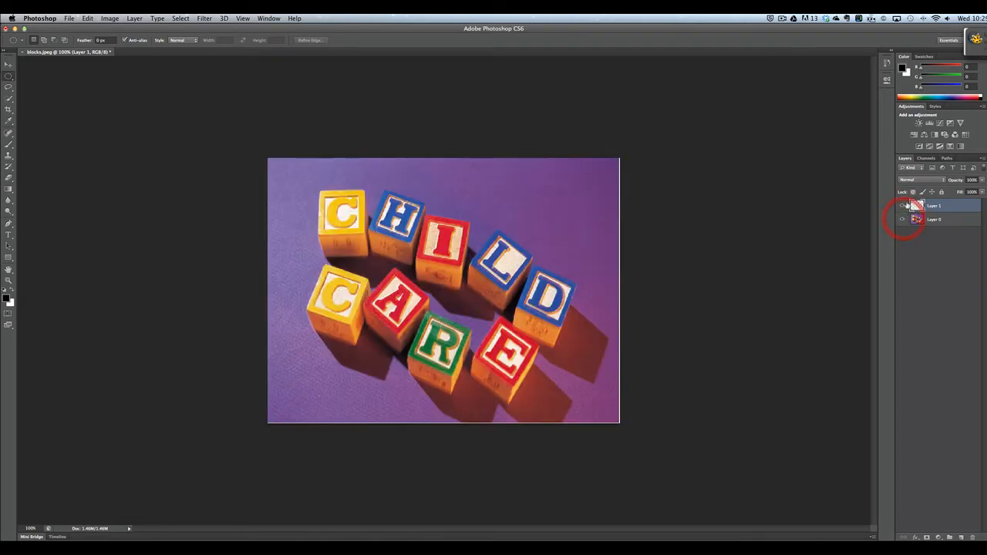
left_click(903, 220)
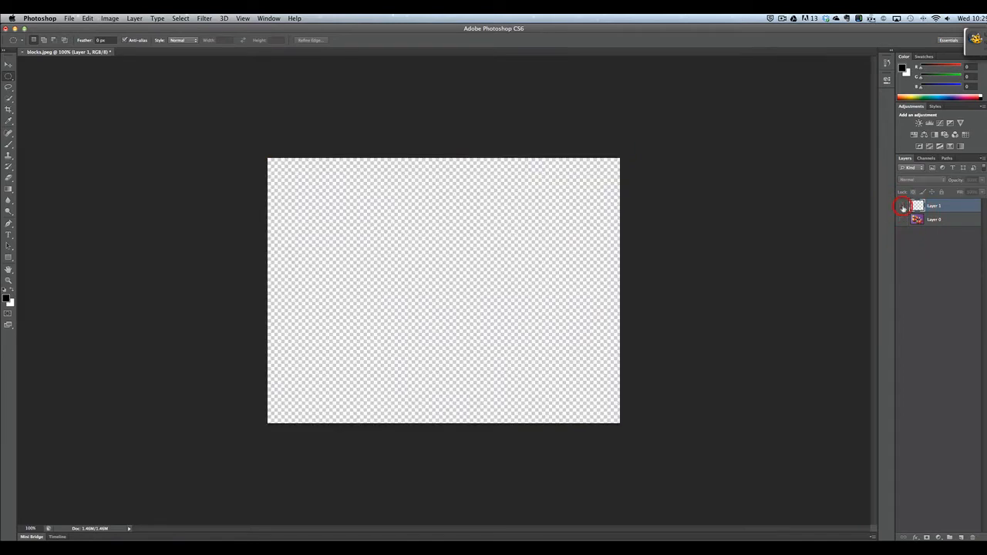
left_click(902, 220)
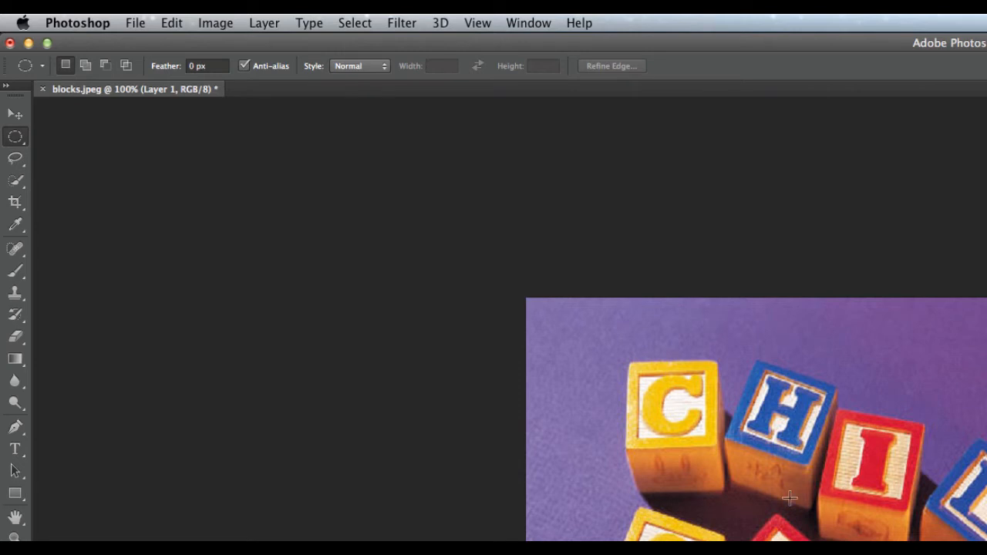
Step: Fill Layer 1 entirely with black using Edit > Fill
left_click(136, 23)
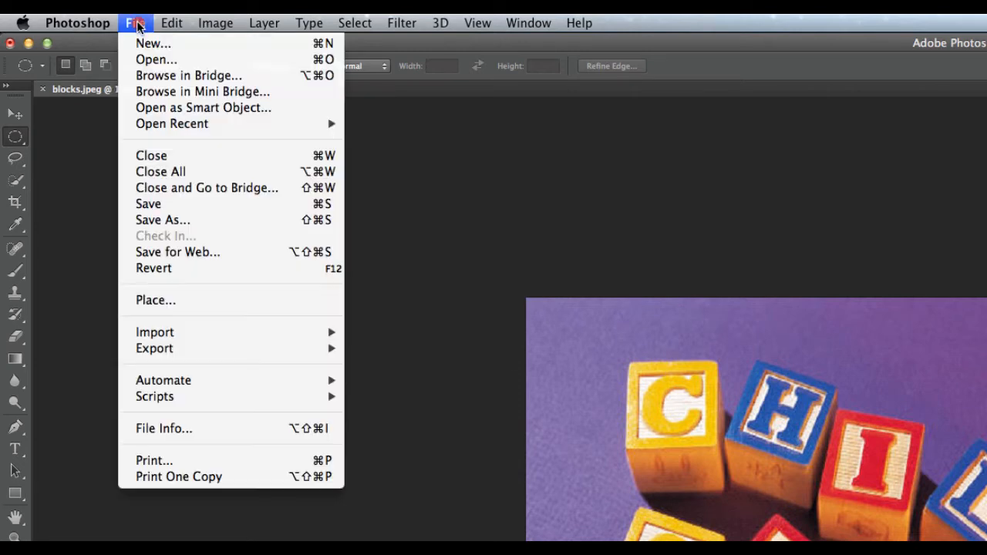
mouse_move(171, 24)
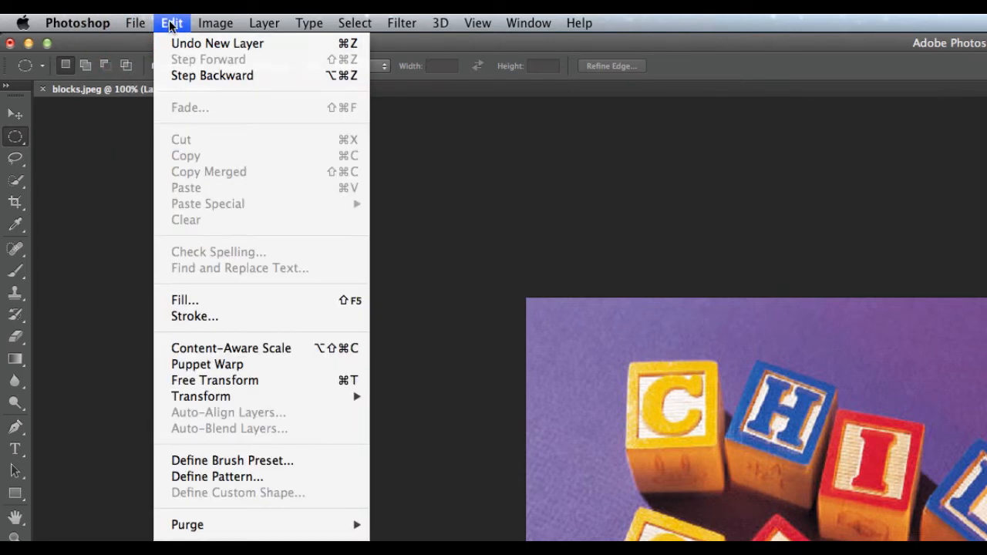
left_click(246, 302)
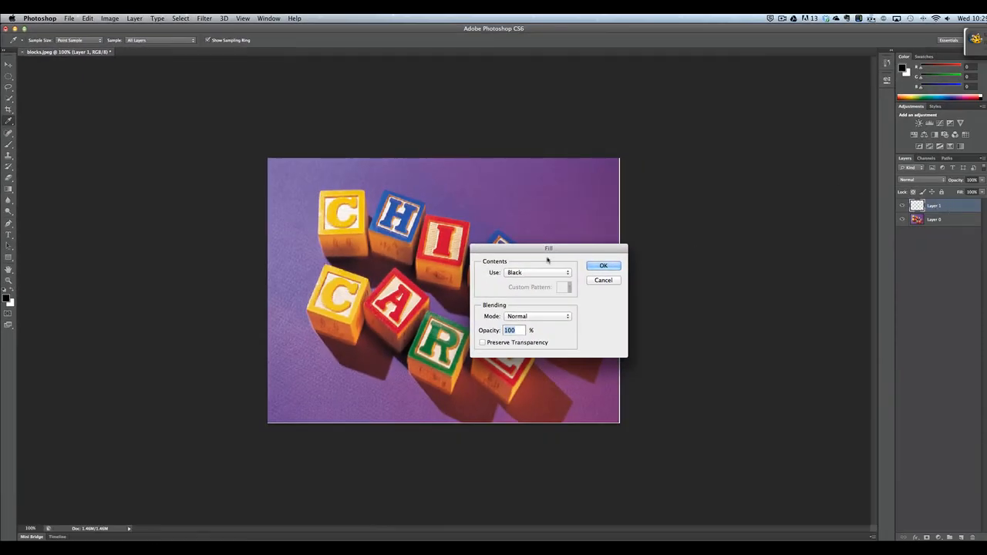
left_click(600, 265)
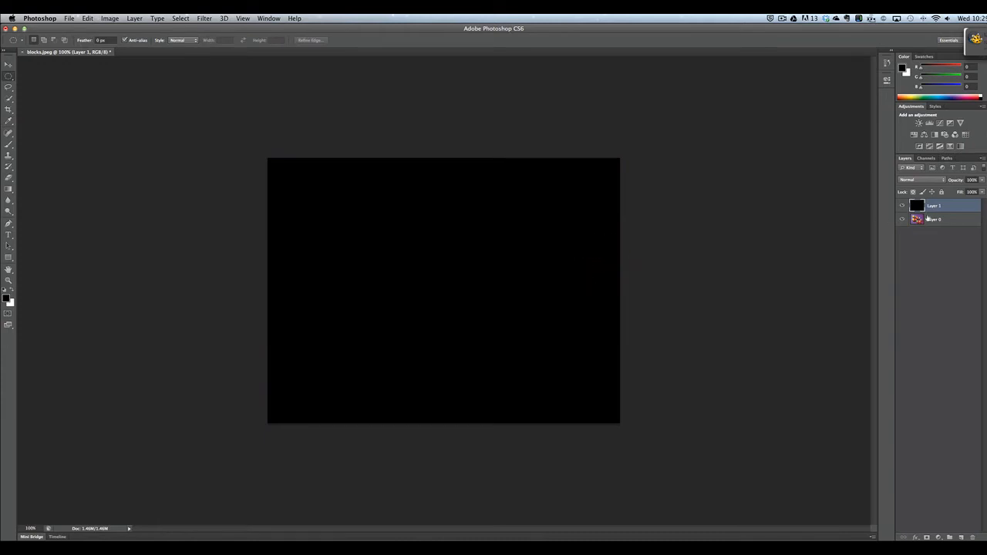
Step: Move the black Layer 1 below Layer 0 in the Layers panel
left_click_drag(932, 218, 933, 228)
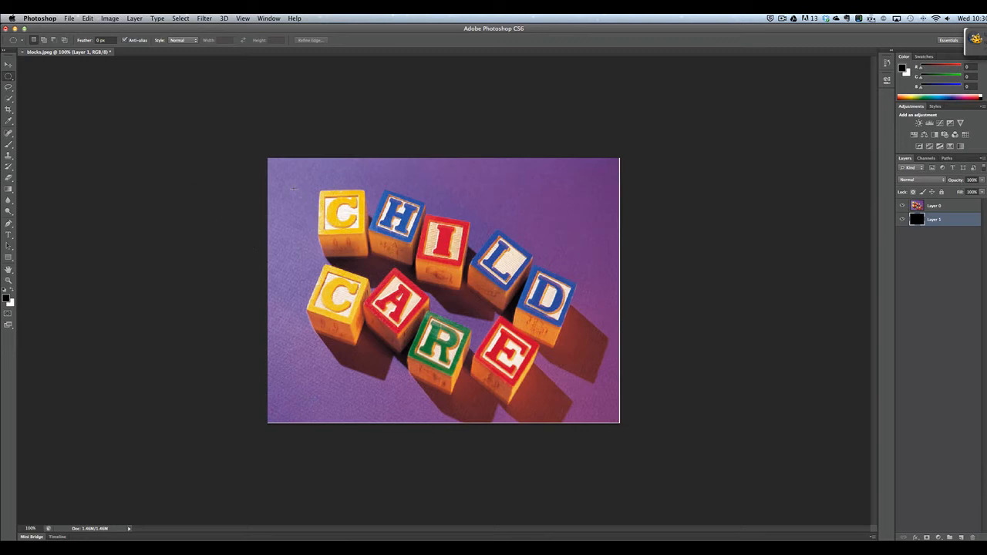
left_click_drag(293, 187, 572, 393)
left_click_drag(476, 327, 482, 329)
left_click(180, 18)
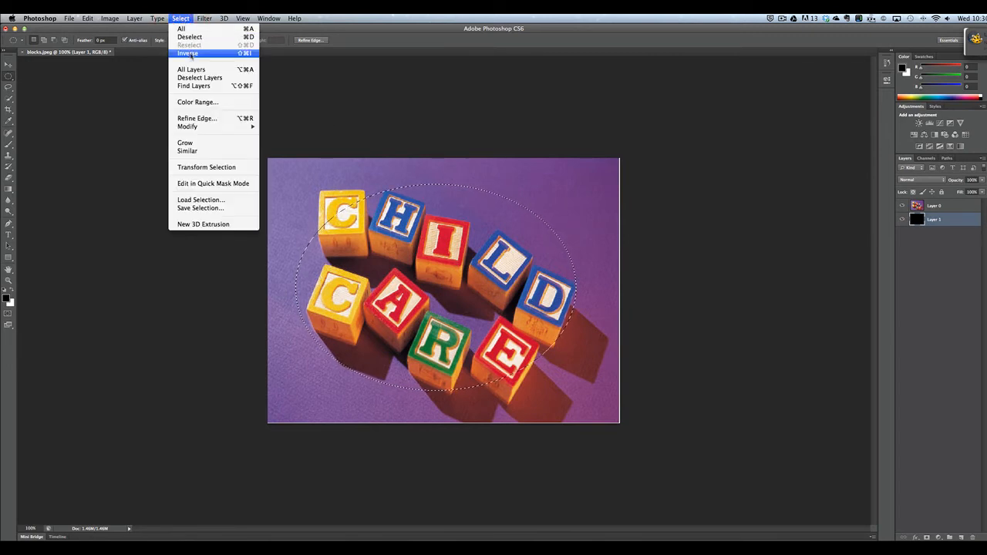
left_click(189, 53)
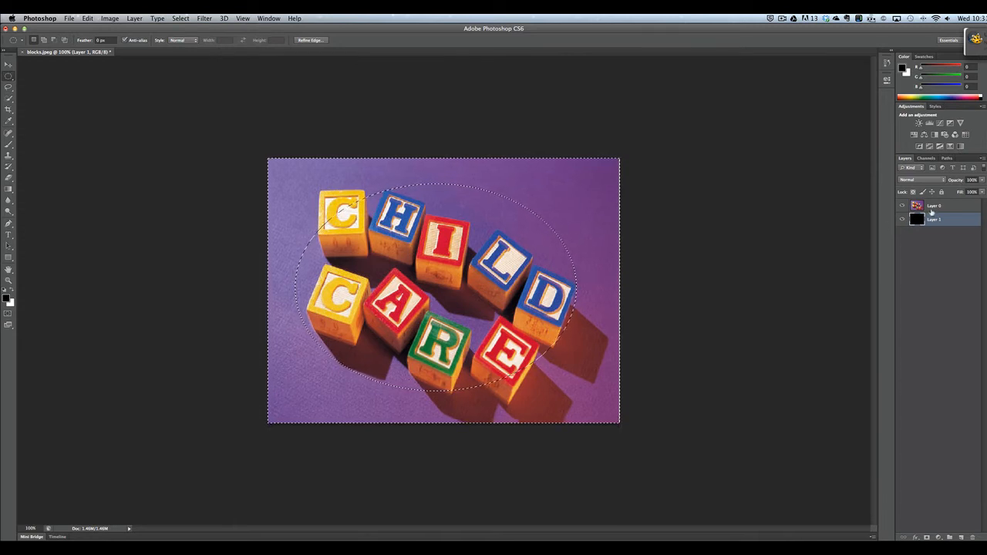
left_click(934, 208)
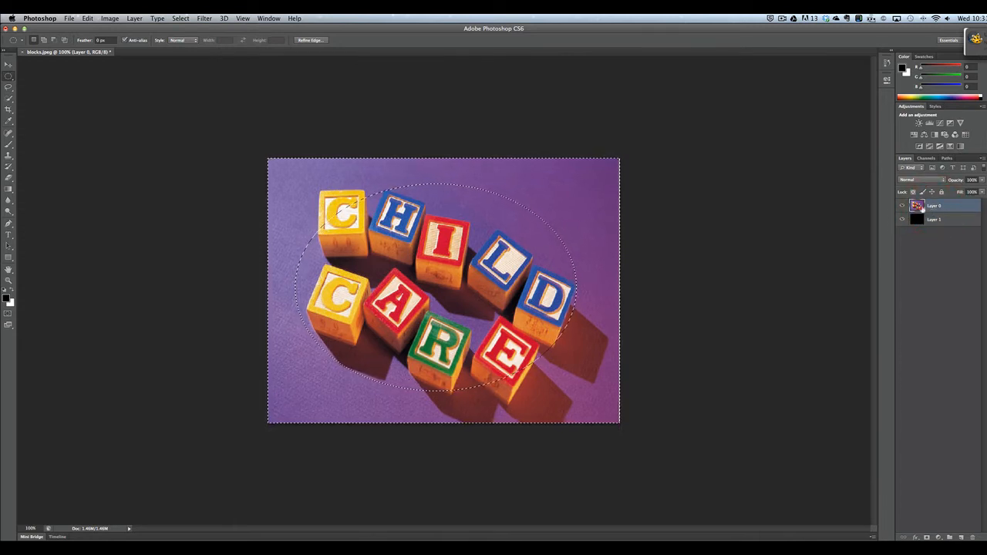
key("Delete")
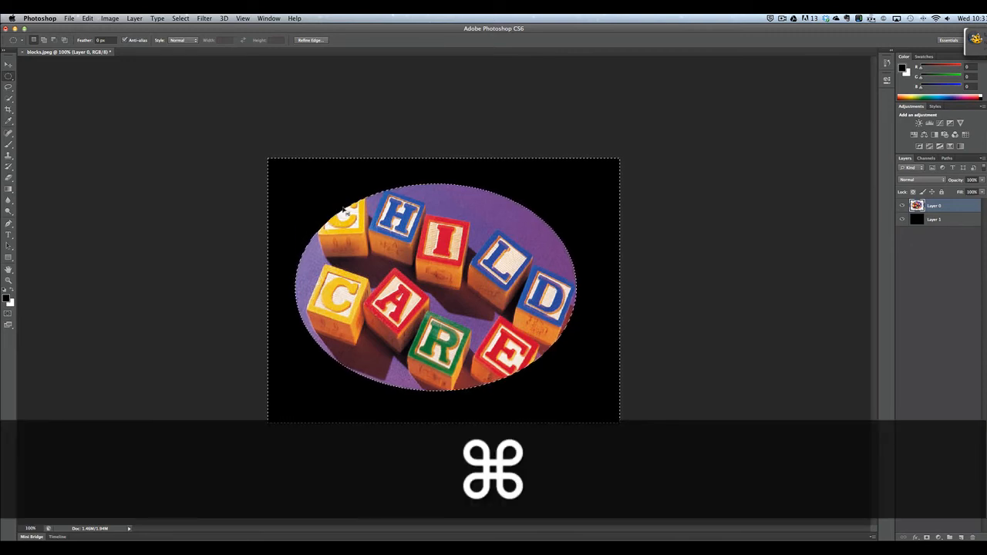
key("super+z")
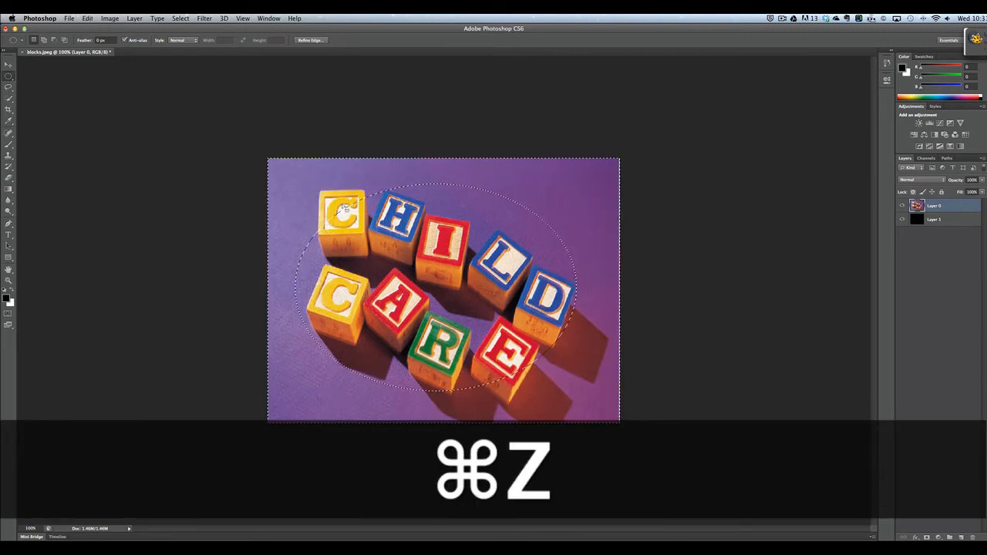
left_click(342, 205)
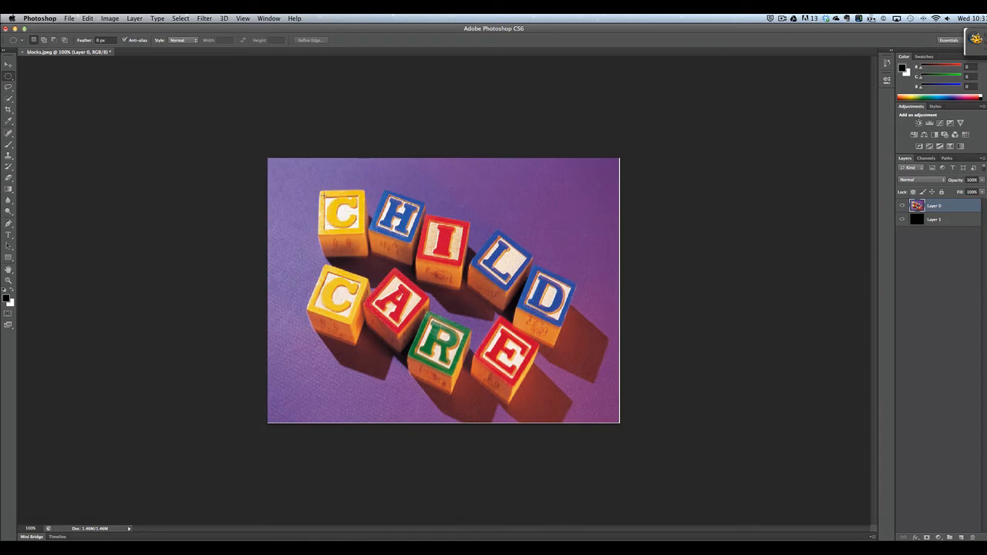
left_click_drag(313, 187, 570, 390)
Step: Position the oval selection and add ovals around the C, E and D blocks
left_click_drag(464, 294, 493, 285)
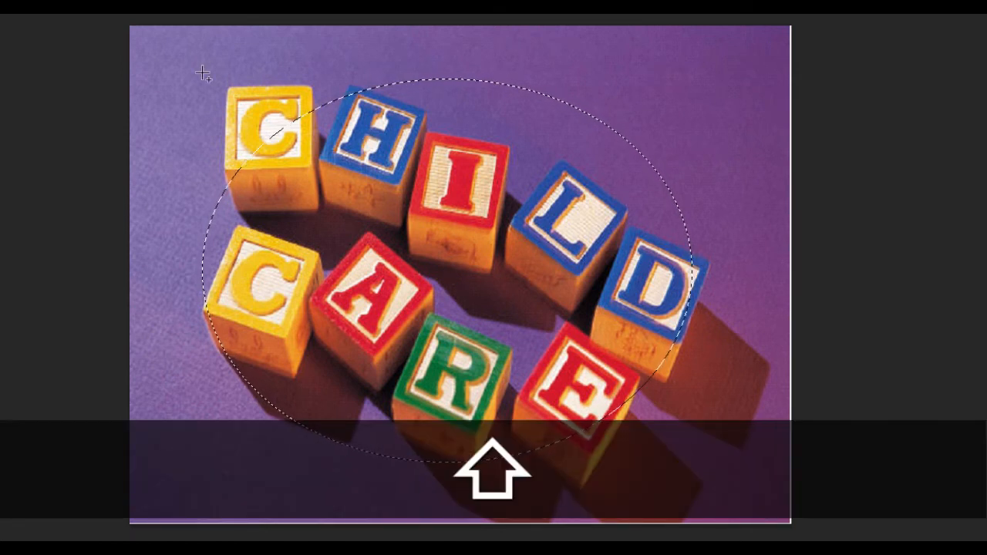
left_click_drag(202, 73, 342, 175)
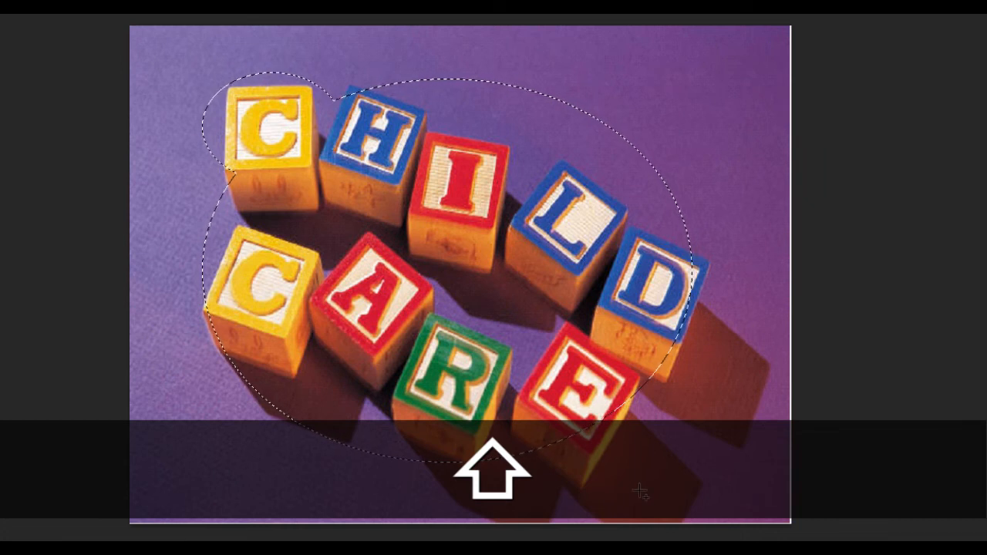
left_click_drag(640, 492, 515, 328)
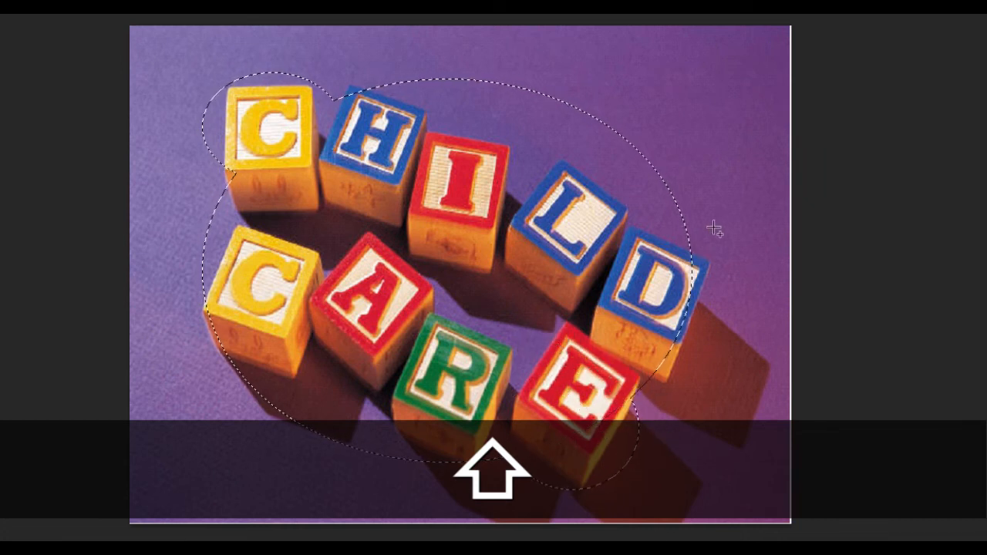
left_click_drag(689, 307, 617, 328)
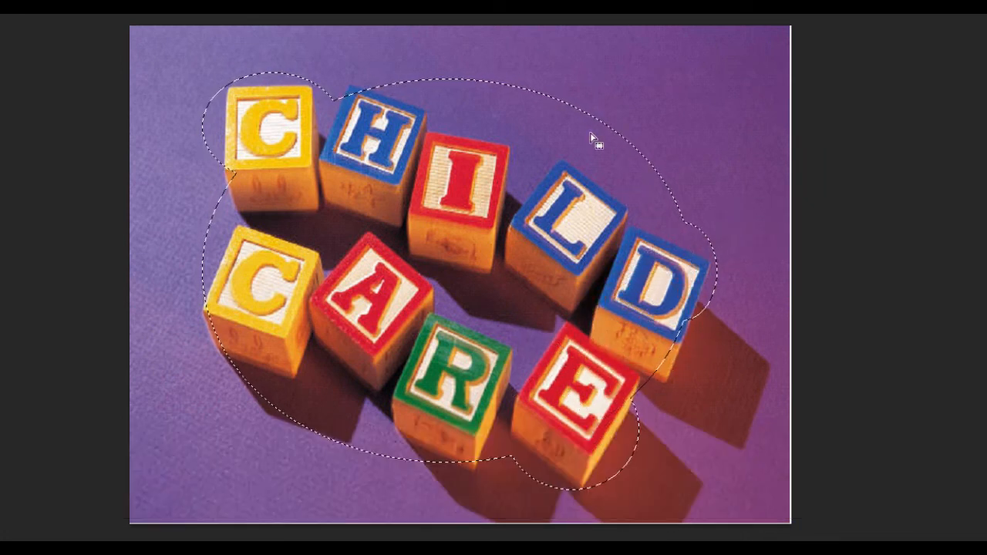
Step: Subtract ovals to trim the selection above the I, L, D and H blocks
key("alt")
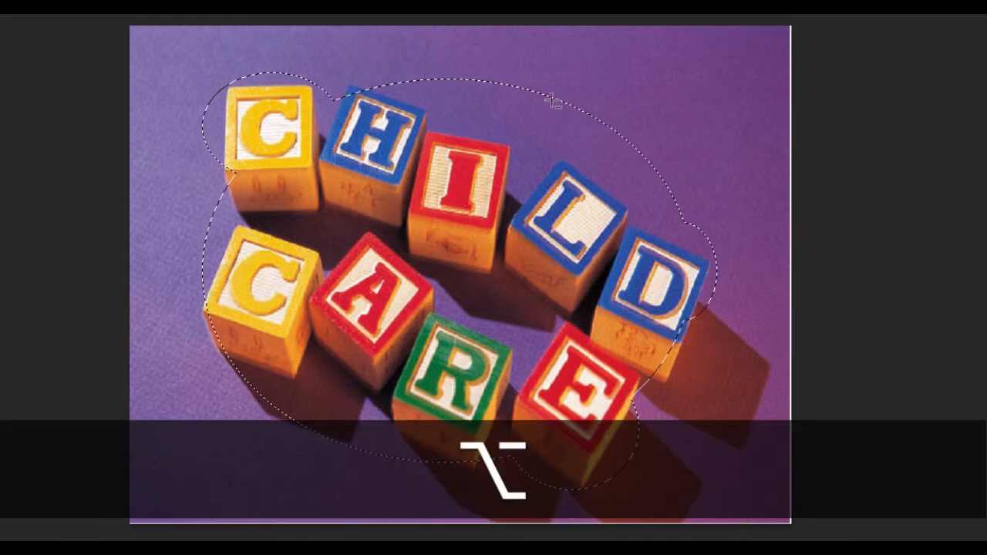
left_click_drag(422, 58, 550, 98)
left_click_drag(502, 61, 689, 151)
left_click_drag(606, 110, 708, 189)
left_click_drag(539, 88, 391, 70)
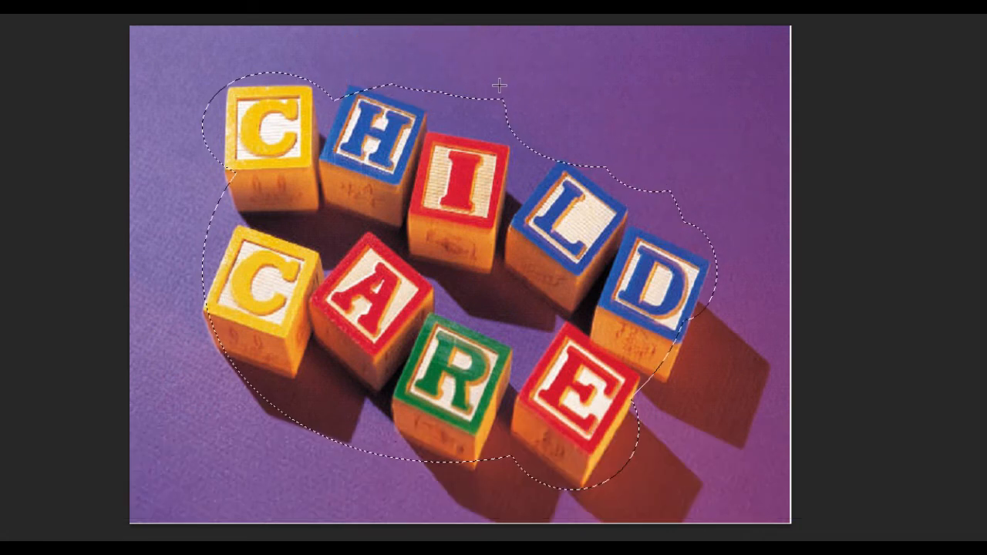
Step: Add small ovals above the I block to fill notches in the selection outline
key("shift")
left_click_drag(471, 79, 591, 135)
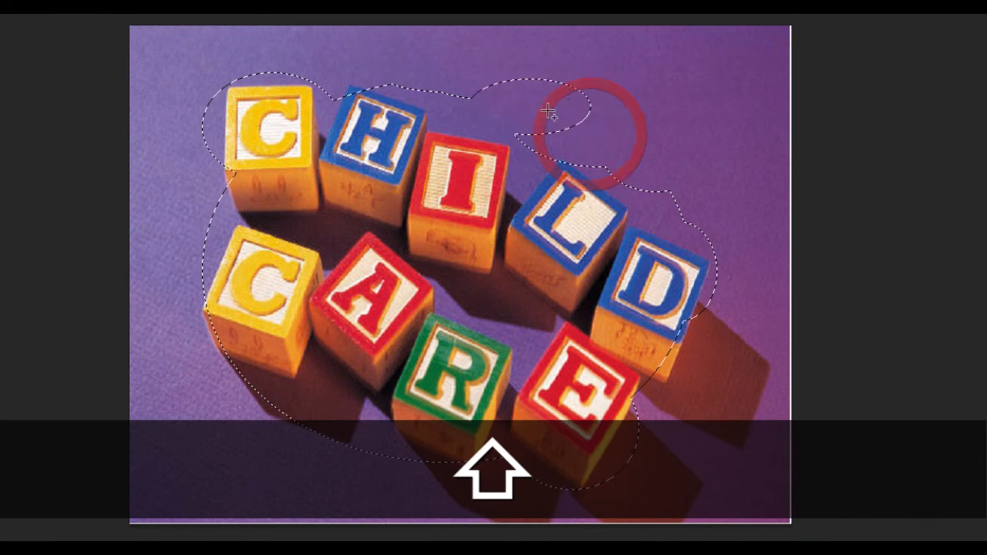
left_click_drag(549, 109, 643, 176)
left_click_drag(505, 113, 650, 202)
left_click_drag(515, 138, 573, 175)
Step: Subtract ovals to cut the bulge off the selection's top right
key("alt")
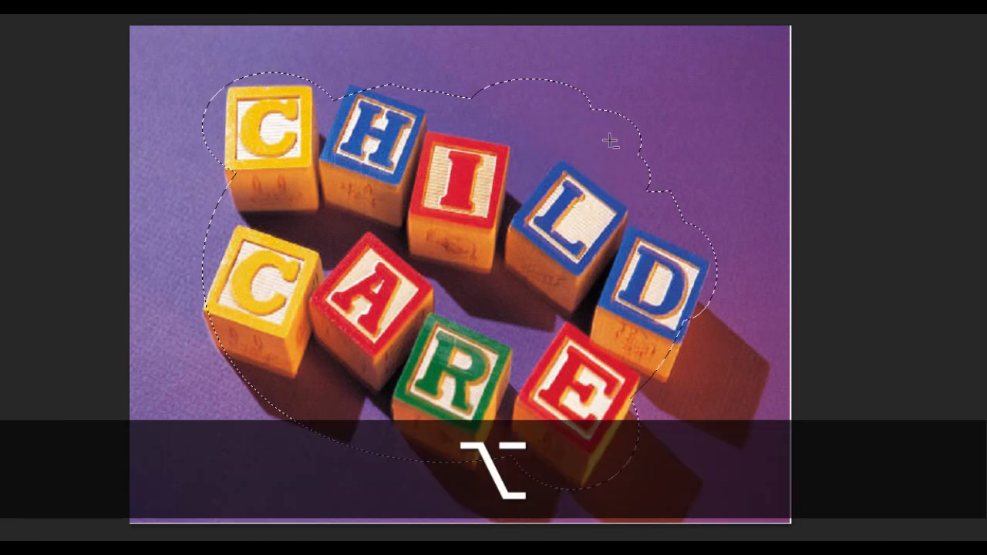
left_click_drag(683, 168, 578, 77)
left_click_drag(478, 50, 618, 121)
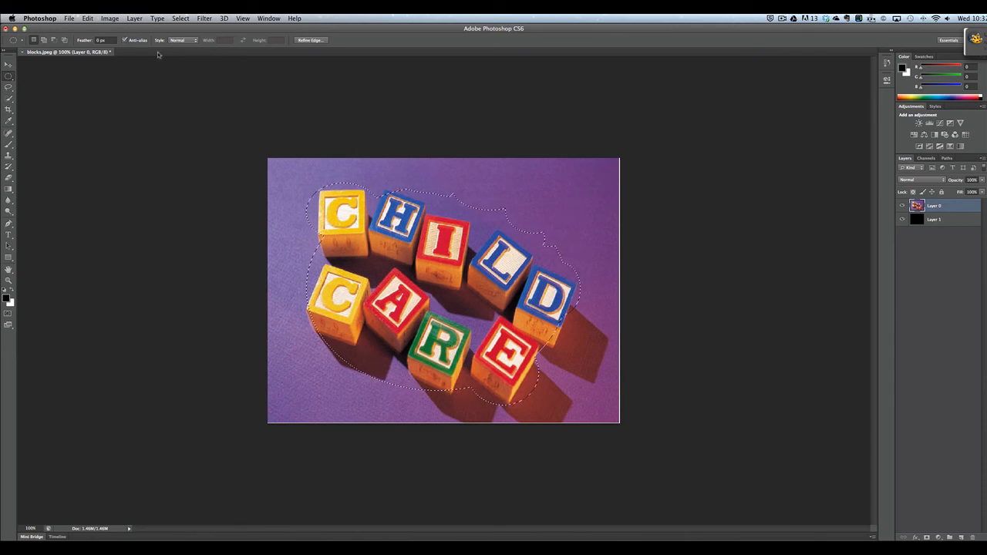
Step: Invert the selection to the background and feather its edge to 36.7 px in Refine Edge
left_click(181, 17)
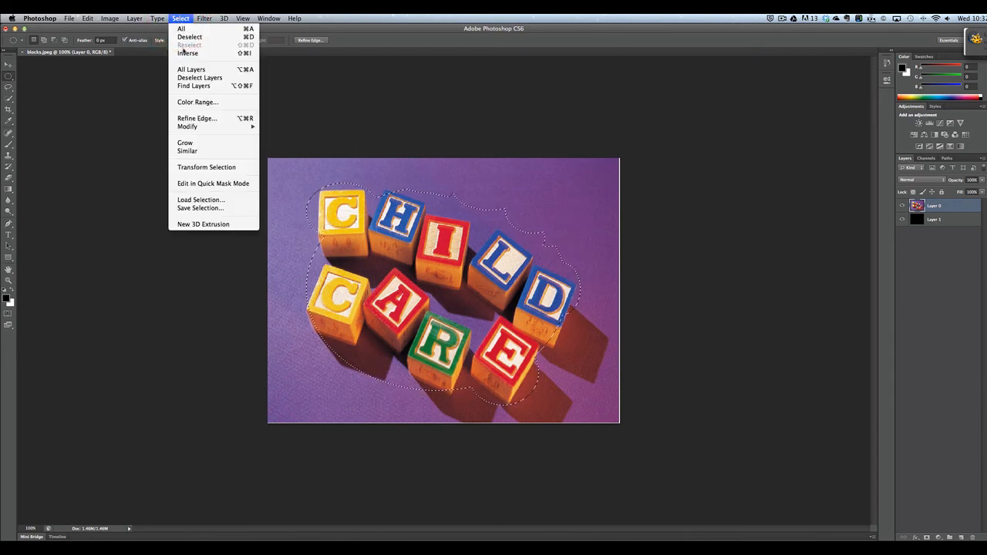
left_click(185, 54)
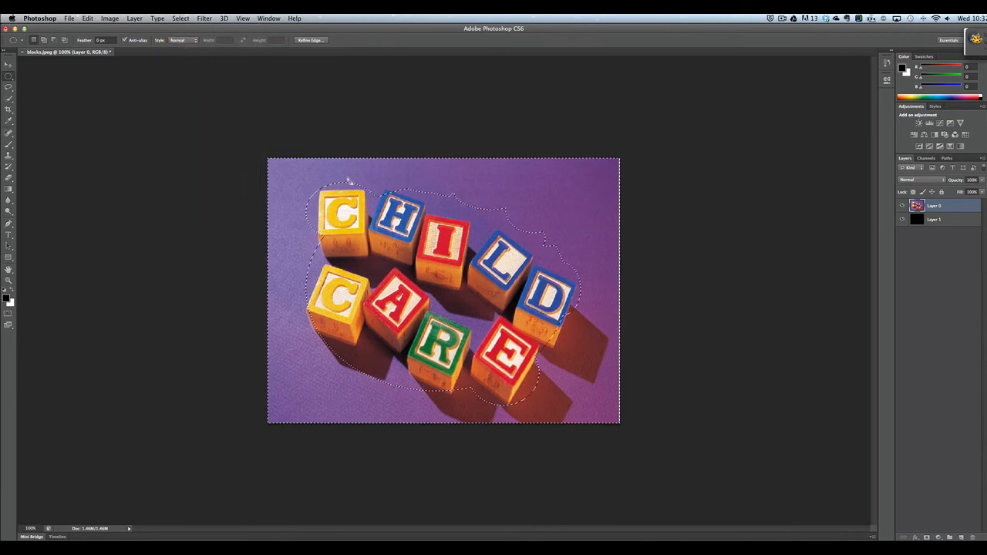
left_click(308, 40)
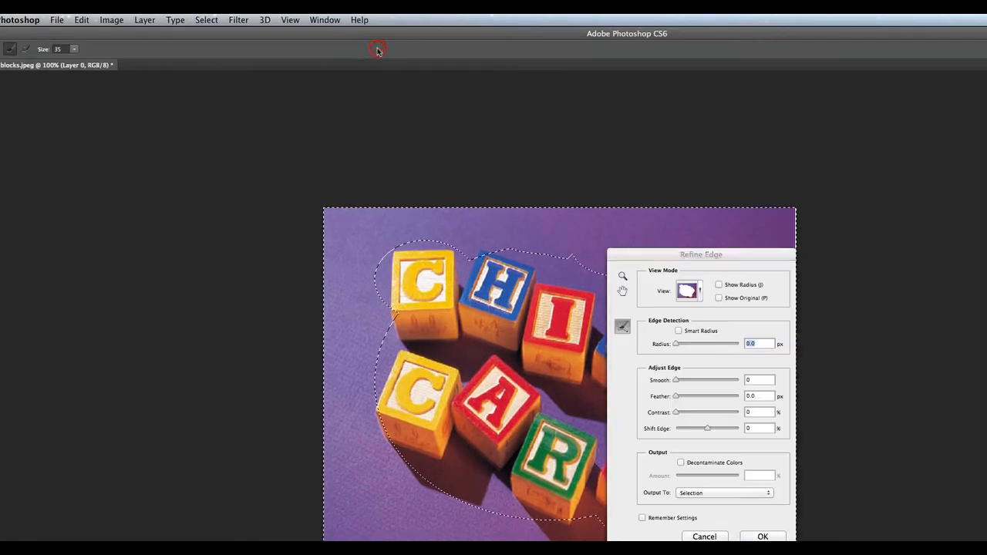
left_click_drag(677, 256, 846, 214)
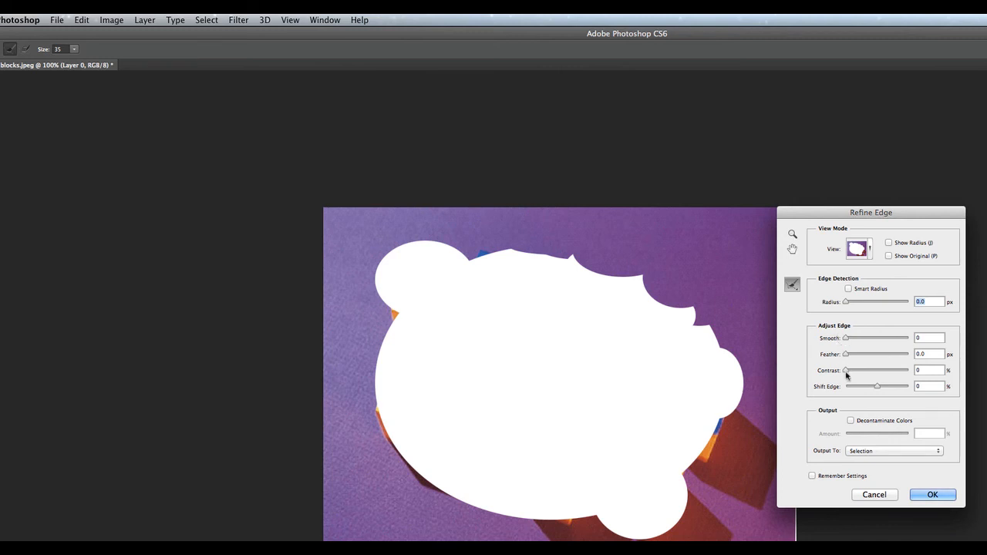
left_click_drag(846, 354, 878, 357)
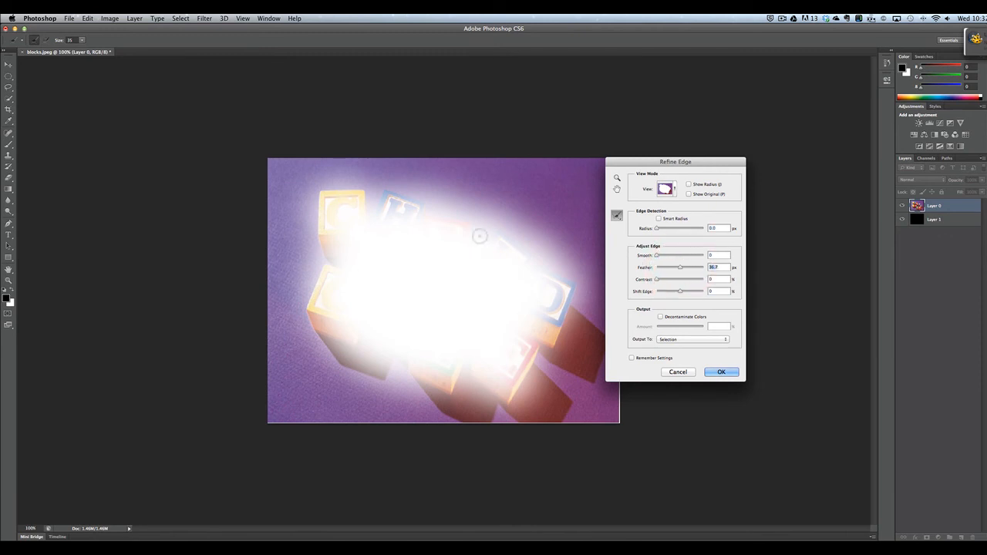
left_click(729, 372)
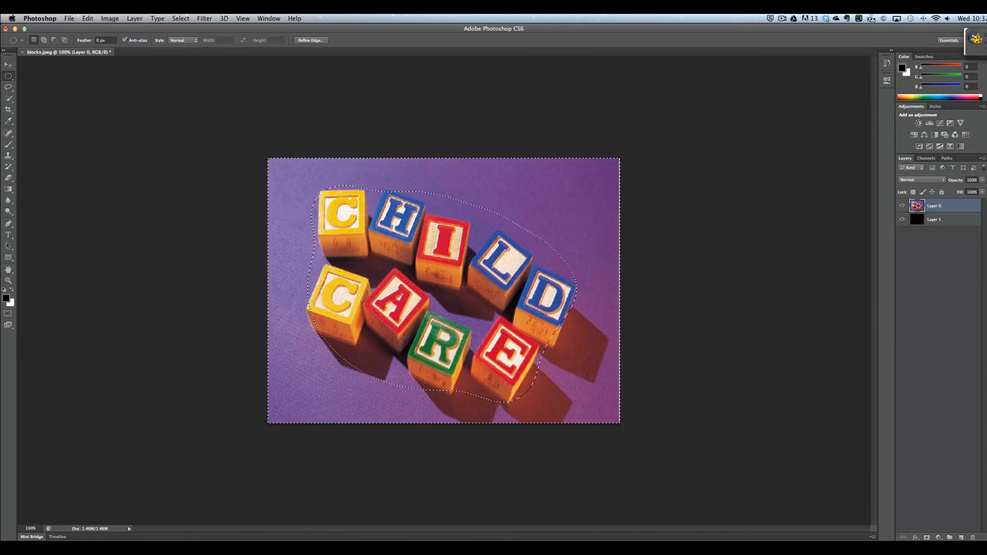
Step: Delete the feathered background from Layer 0 and deselect to reveal the black vignette
left_click(938, 221)
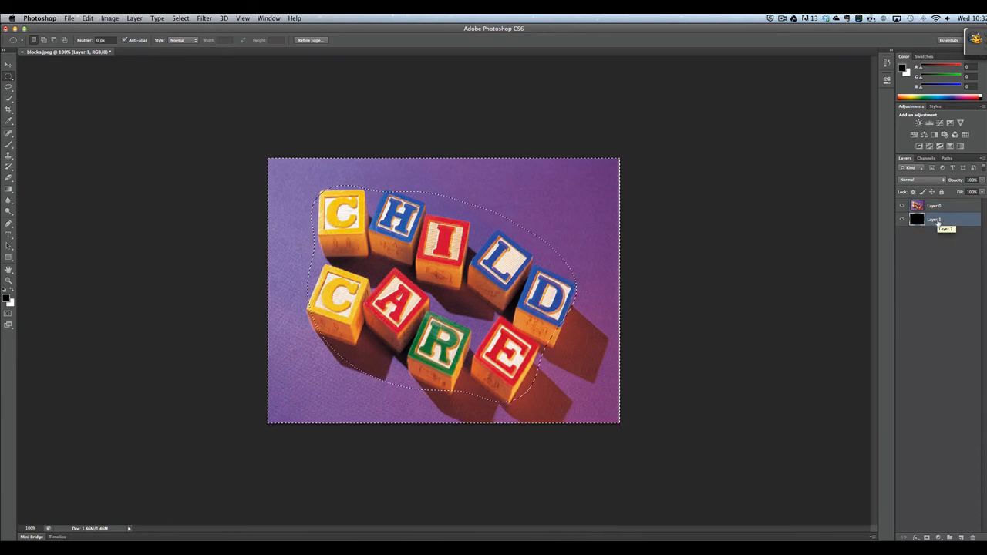
left_click(935, 208)
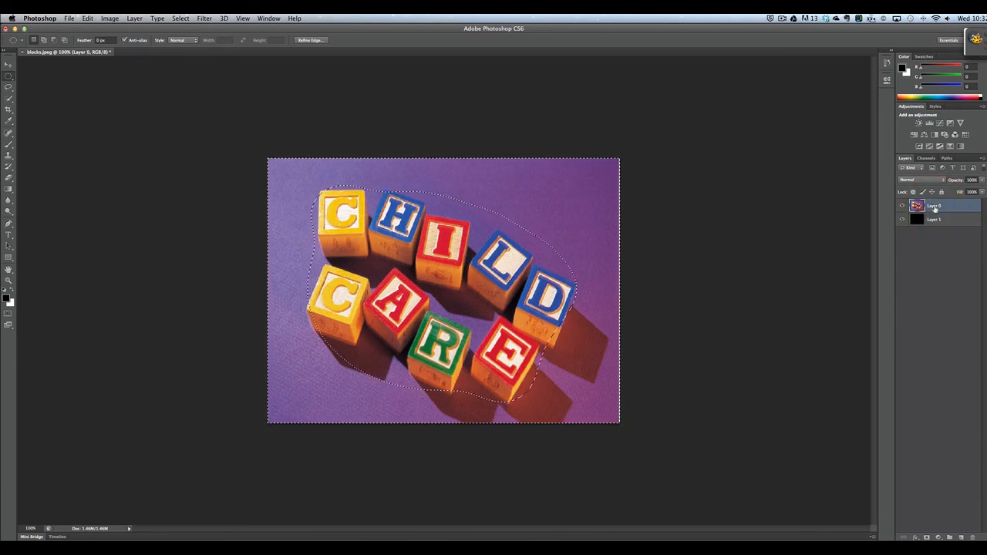
key("Delete")
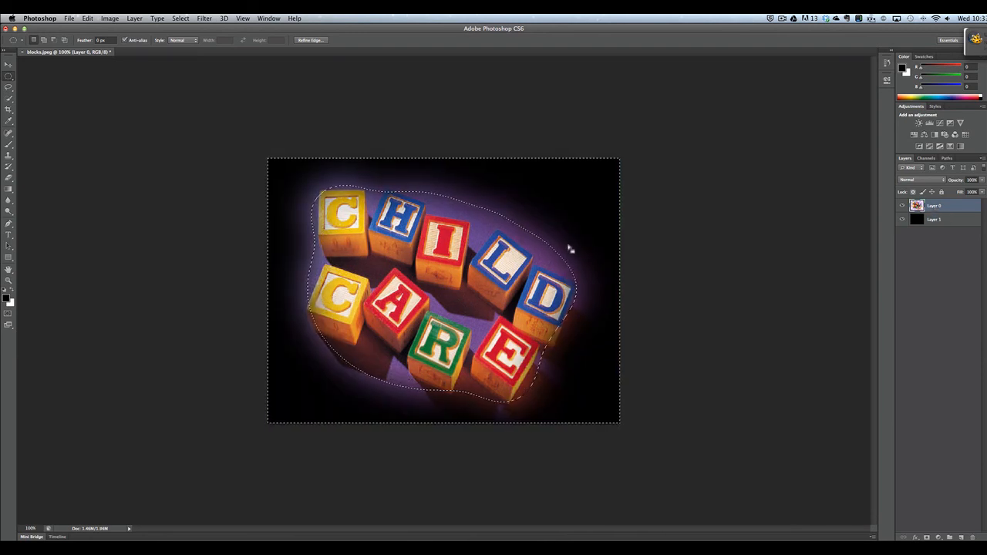
left_click(625, 207)
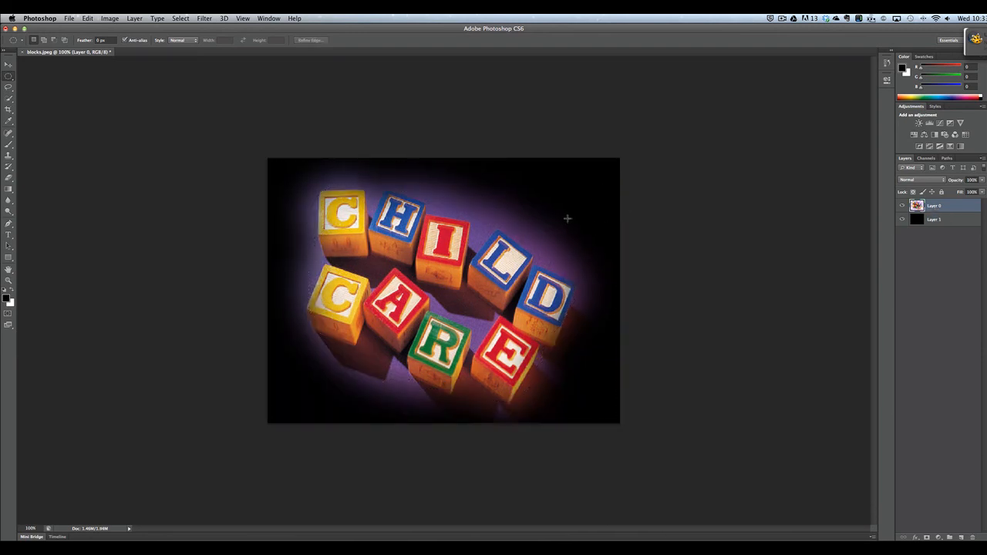